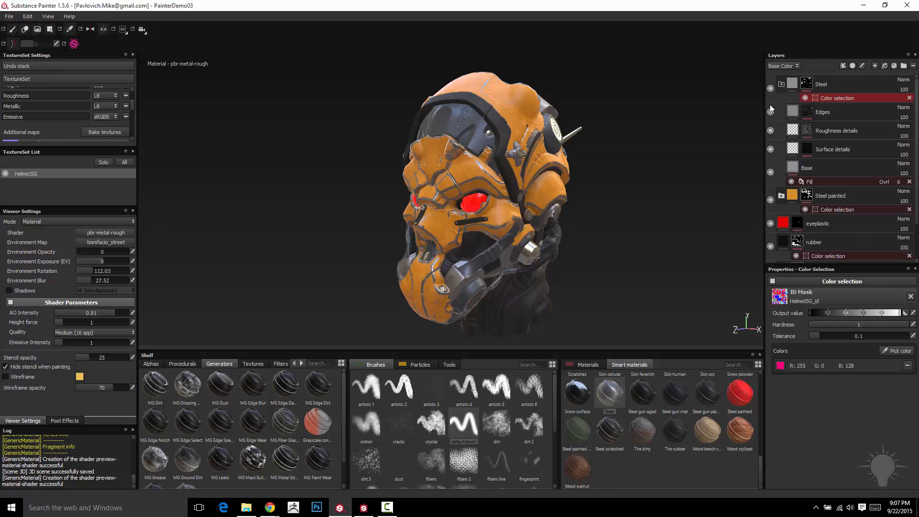
Collapse the Steel and Steel painted folders in the layer stack.
click(782, 84)
alt+drag(615, 193, 620, 154)
alt+drag(349, 195, 605, 185)
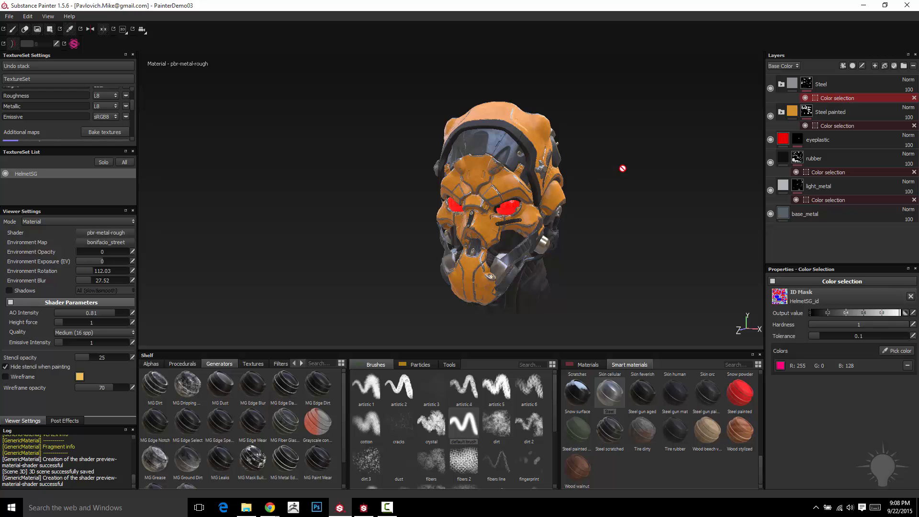
alt+drag(614, 138, 554, 197)
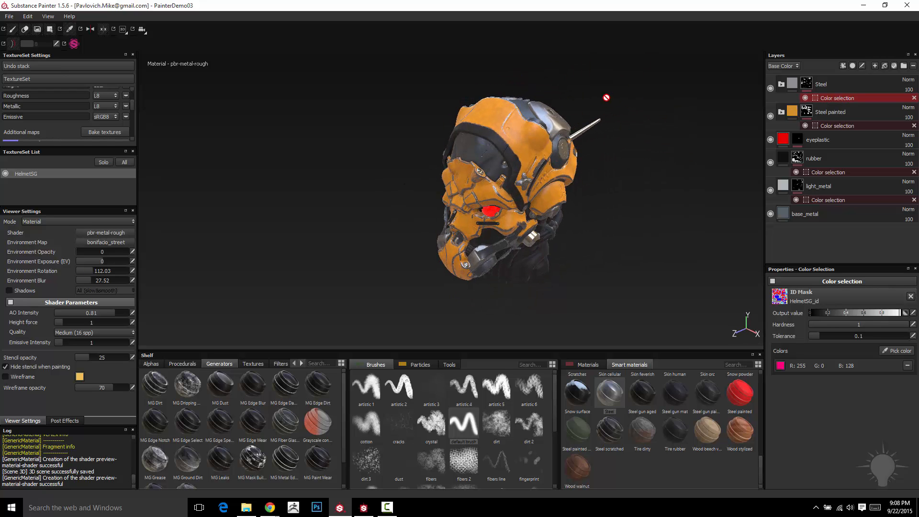
alt+drag(608, 94, 594, 92)
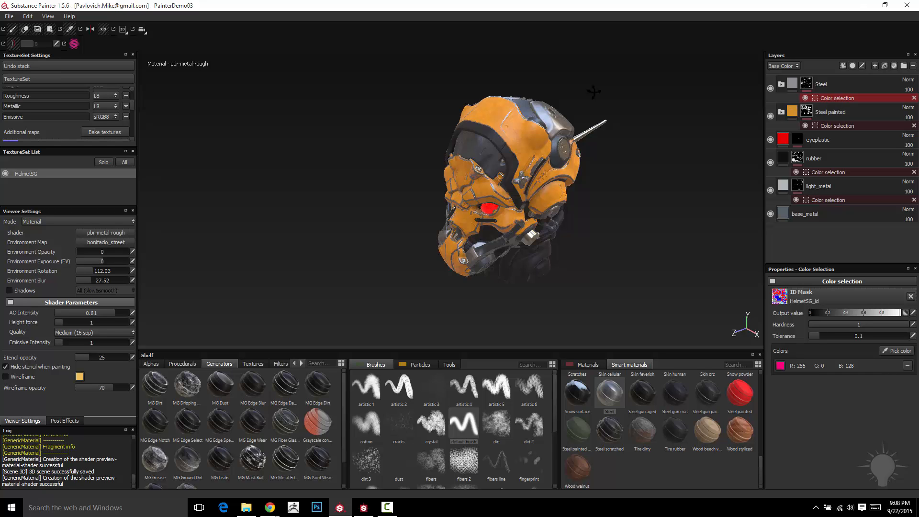
Examine the helmet's baked maps in the texture set and the shelf textures, including the HelmetSG_id map.
drag(133, 106, 134, 120)
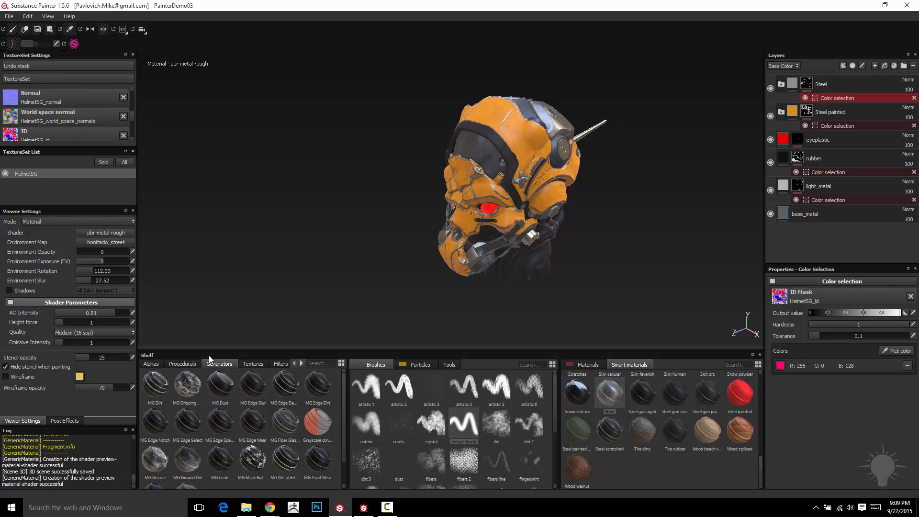
click(251, 366)
mouse_move(223, 383)
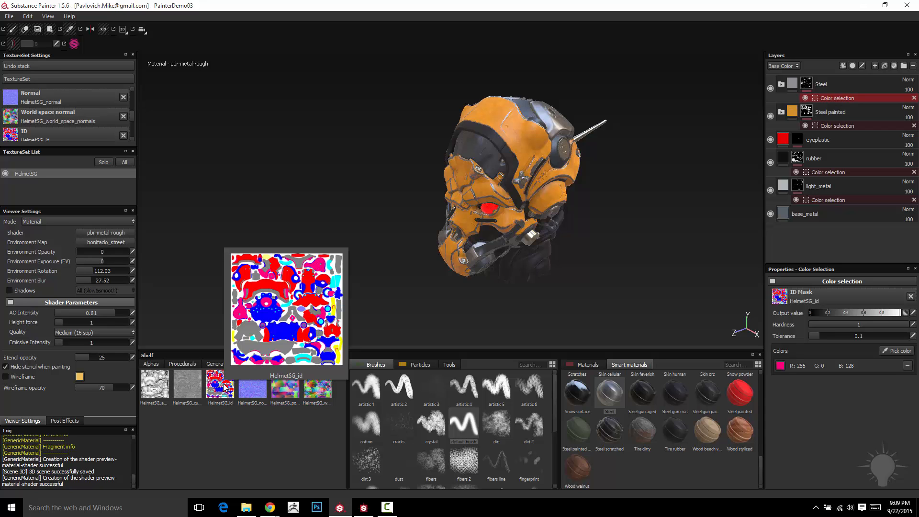
Add a fill layer above the Steel folder and name it Dirt.
click(838, 87)
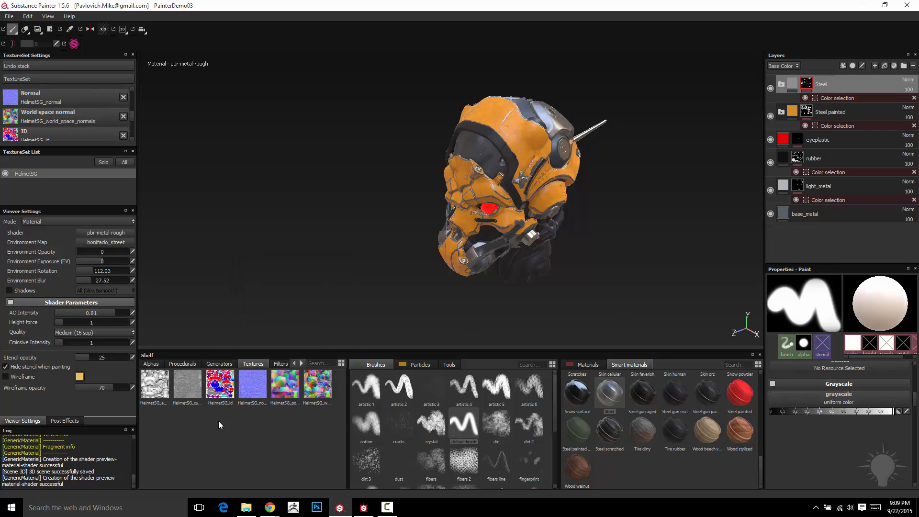
click(219, 364)
alt+drag(276, 272, 263, 253)
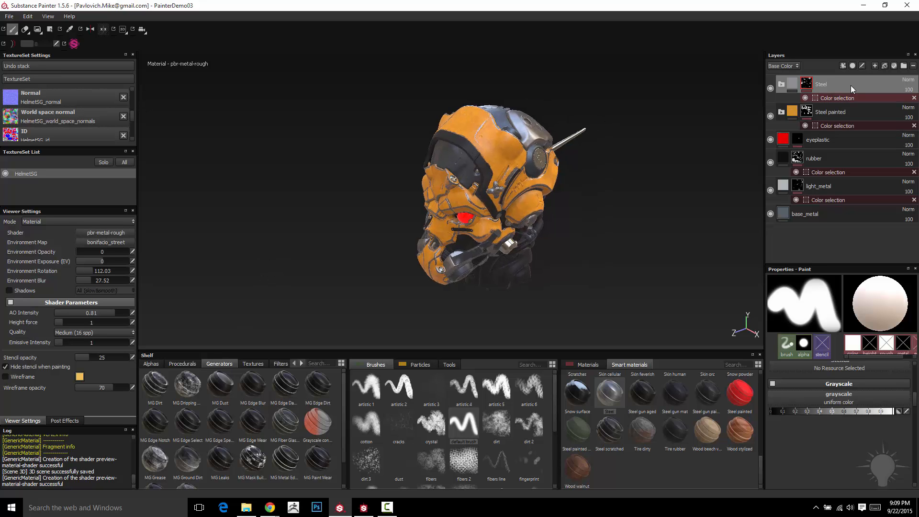
alt+drag(527, 172, 613, 144)
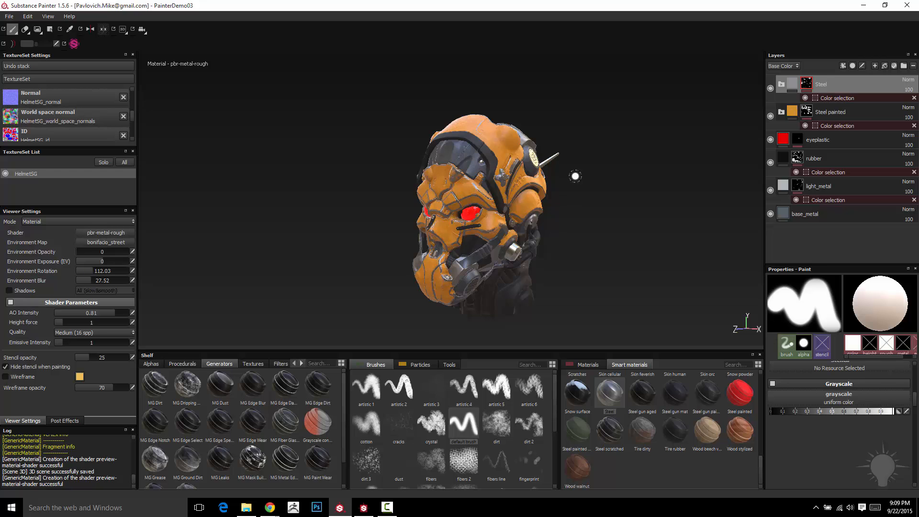
alt+drag(575, 175, 690, 194)
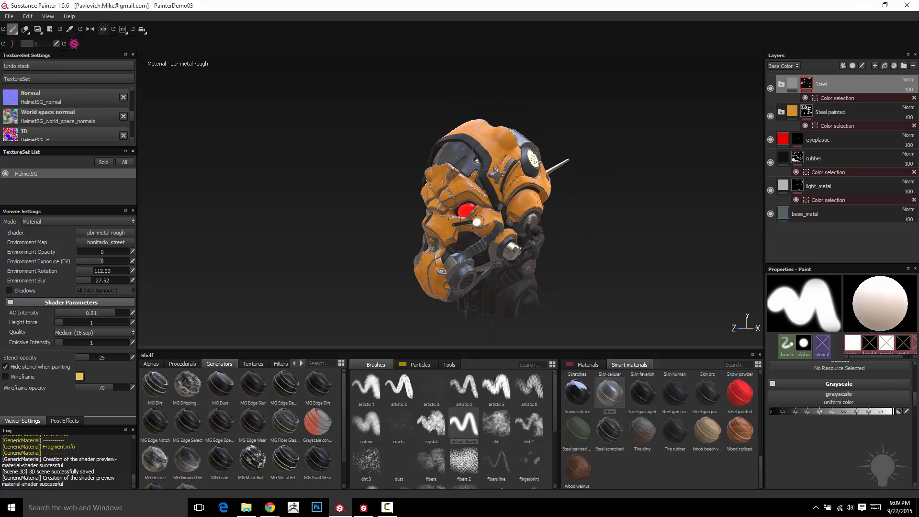
alt+drag(443, 252, 604, 183)
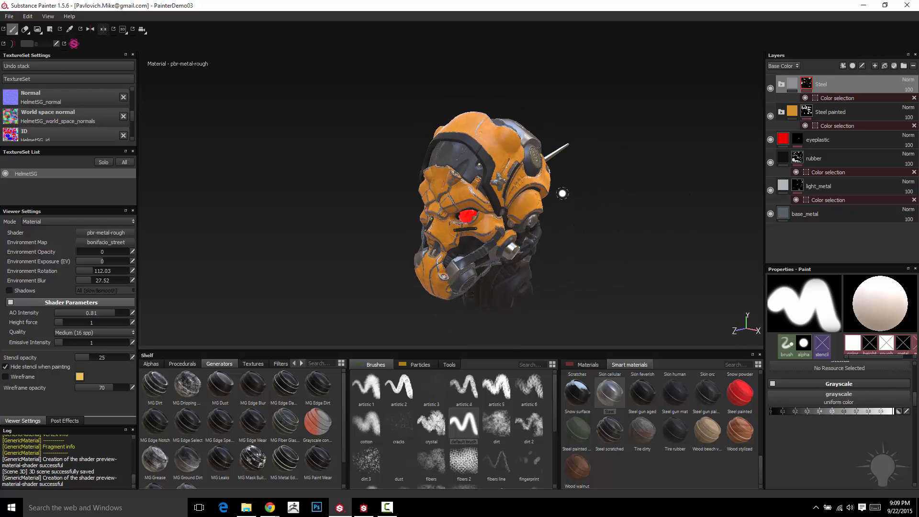
click(885, 66)
double_click(809, 85)
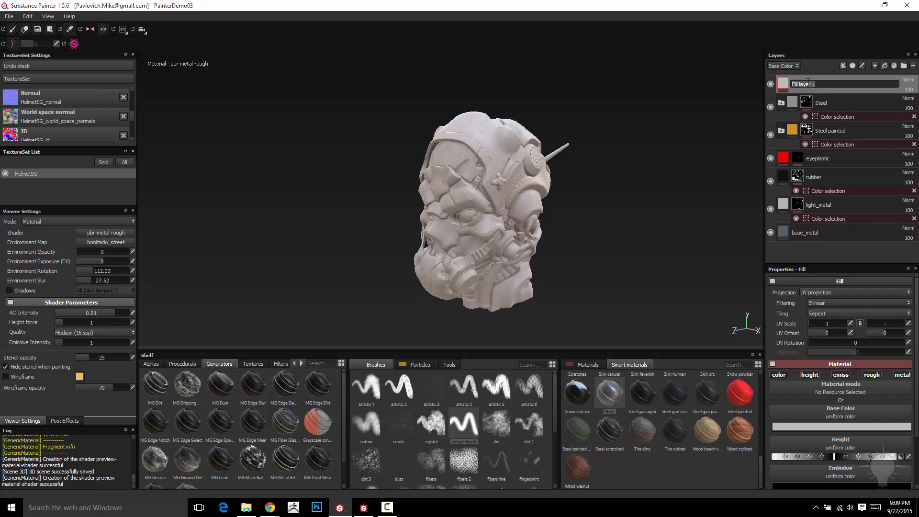
text(Dirt)
key(Return)
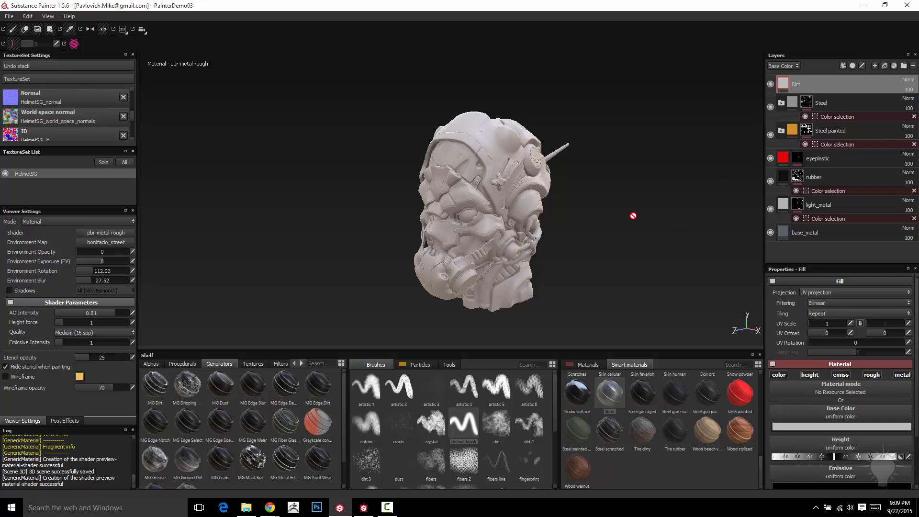
Set the Dirt layer's base color to a dark brown of about R 0.111, G 0.024, B 0.007.
scroll(633, 216, up, 2)
click(851, 426)
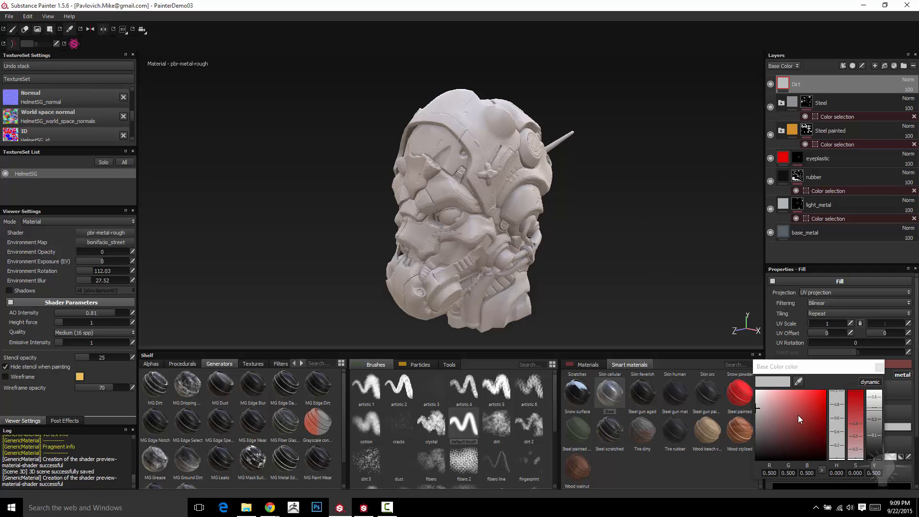
drag(798, 416, 807, 434)
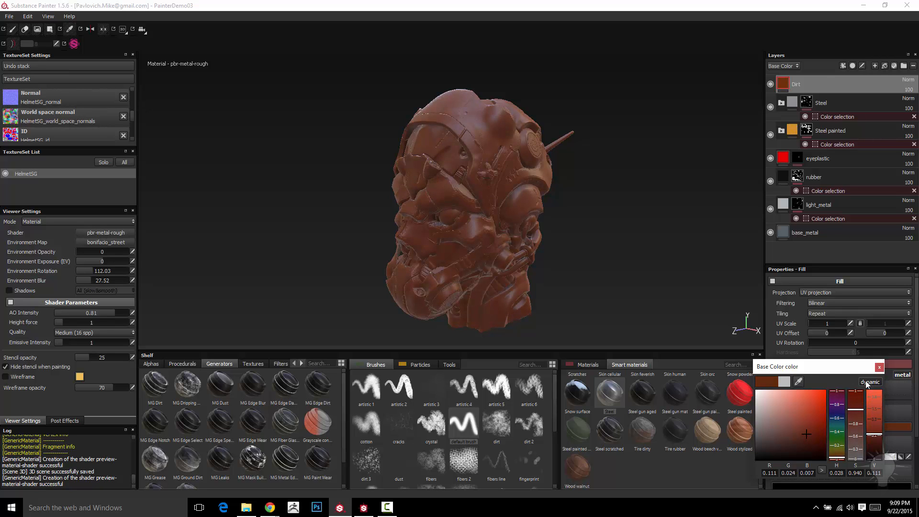
click(880, 366)
Switch the Dirt layer's emissive channel off and back on to compare its effect on the glowing eyes.
scroll(905, 426, down, 3)
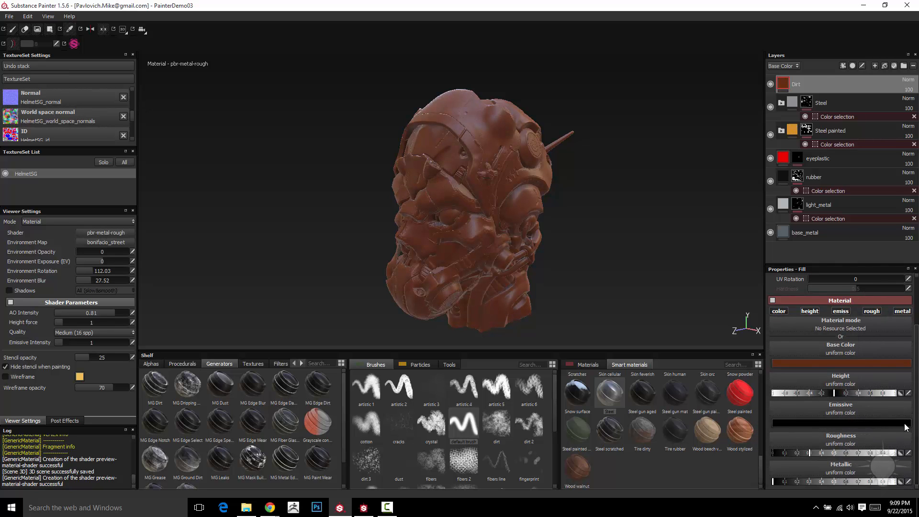
click(843, 311)
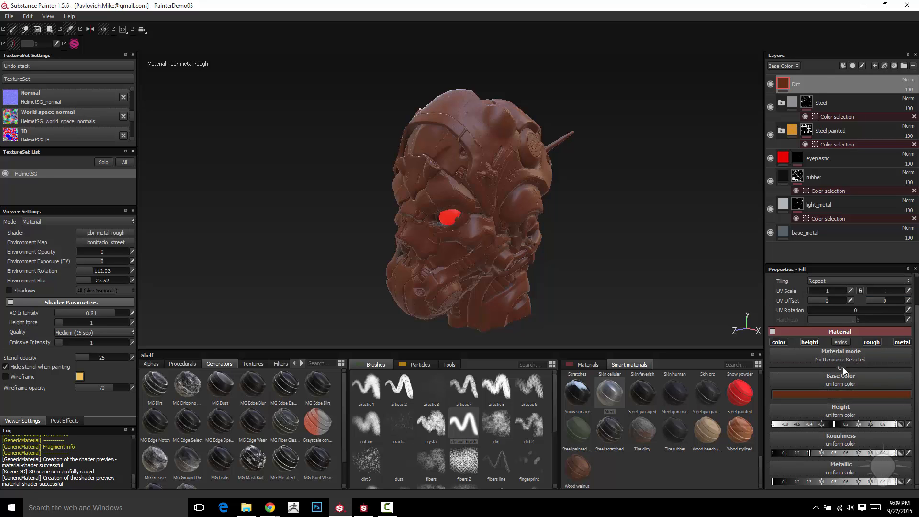
click(841, 343)
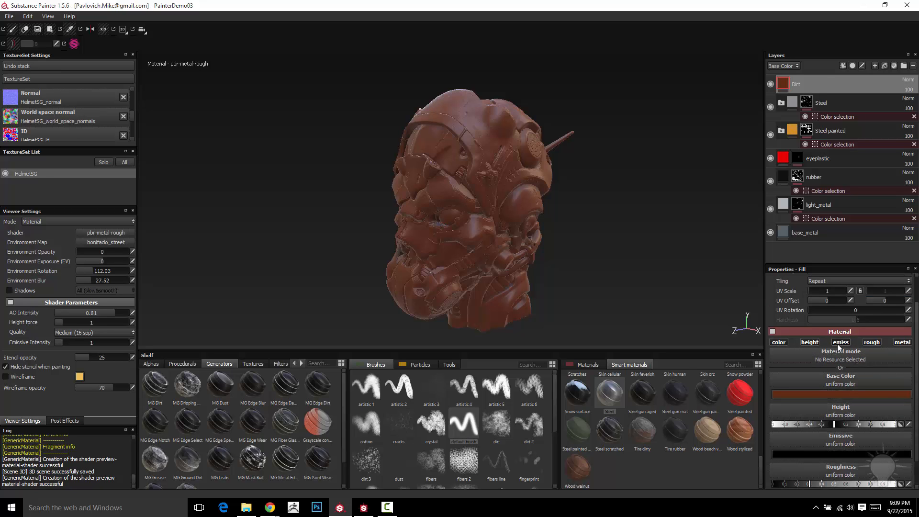
alt+drag(605, 248, 620, 236)
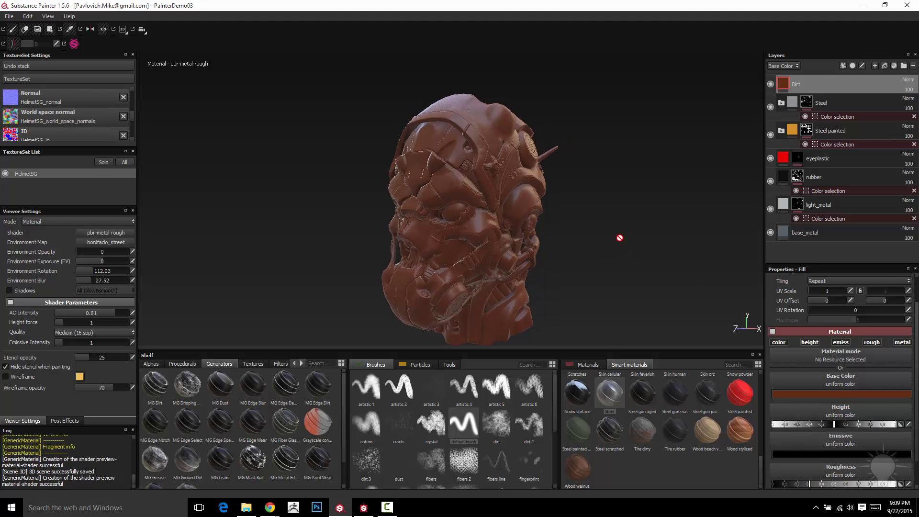
alt+drag(596, 205, 599, 215)
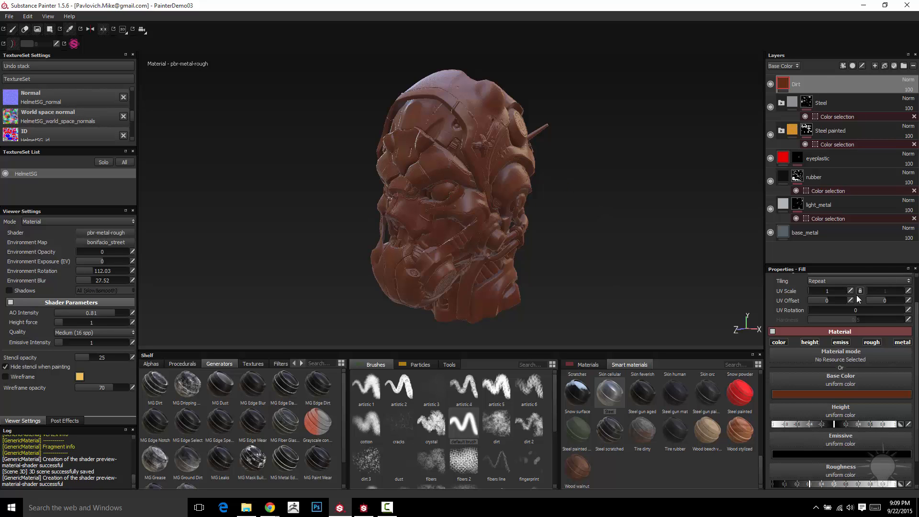
click(843, 343)
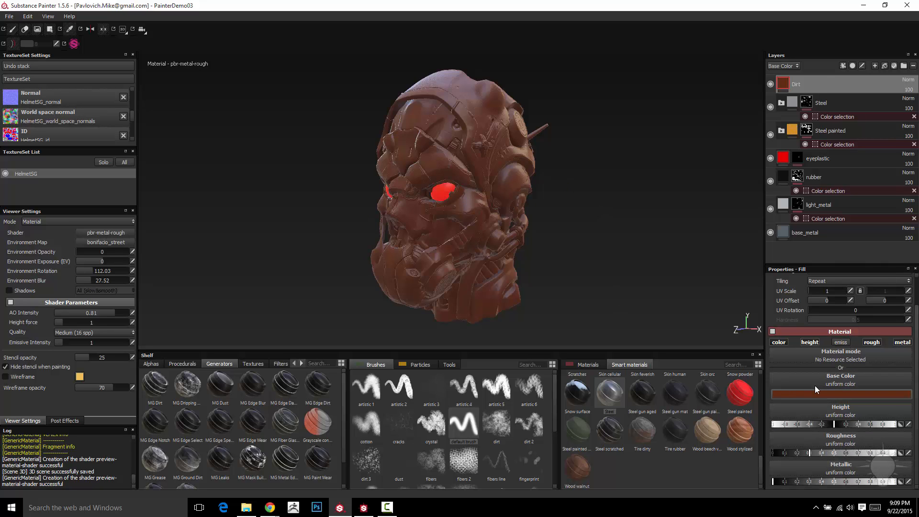
click(841, 342)
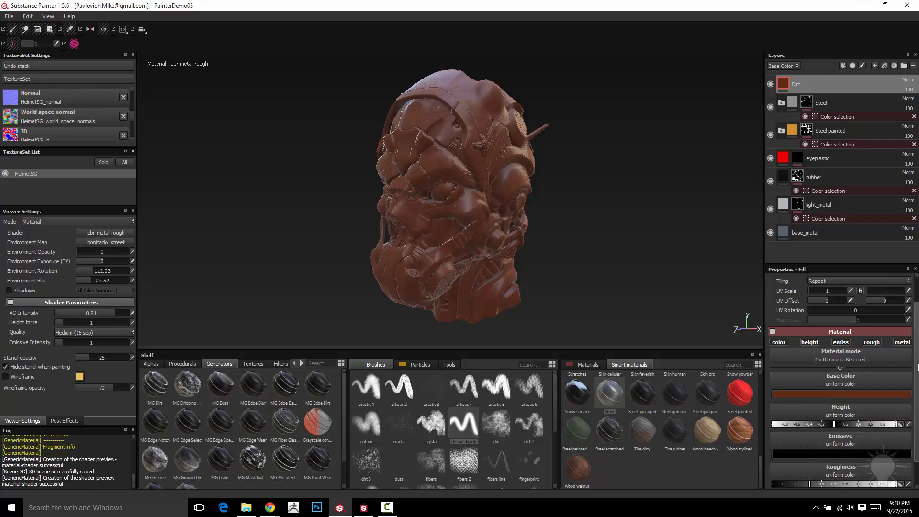
Set the Dirt fill's roughness to about 0.8 and its metallic value to 0.
scroll(898, 380, down, 1)
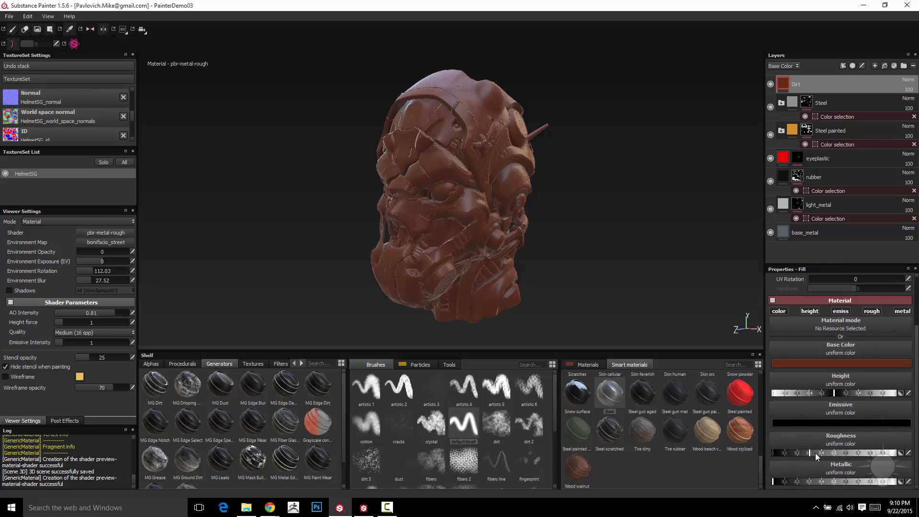
drag(809, 453, 893, 453)
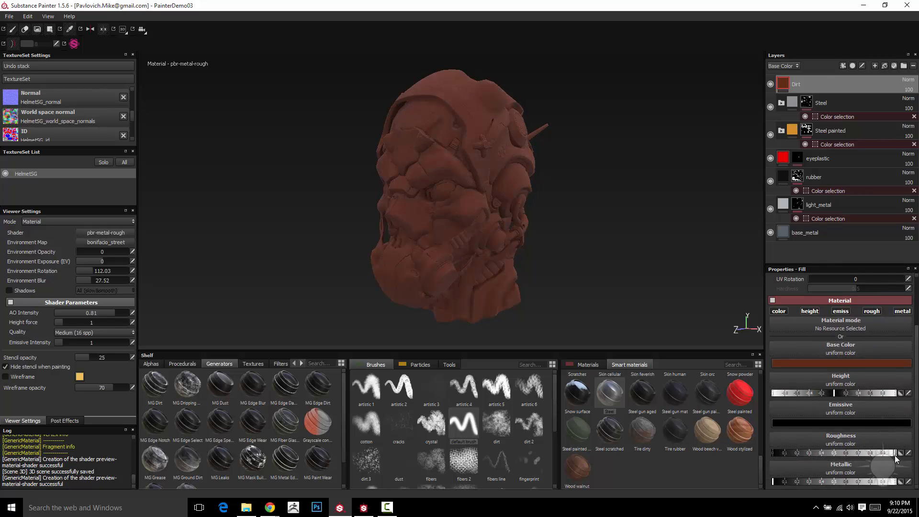
click(875, 454)
drag(792, 482, 763, 483)
alt+drag(652, 217, 587, 215)
alt+drag(650, 174, 643, 183)
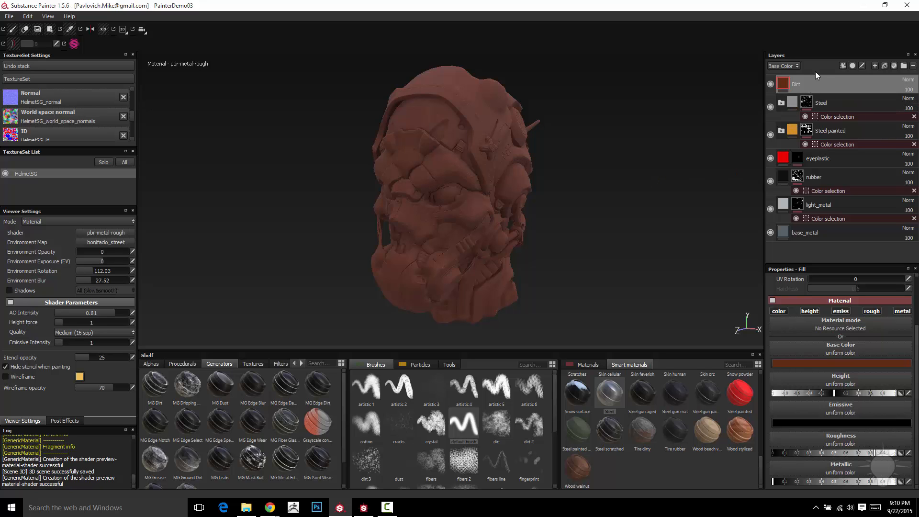
Give the Dirt layer a black mask with a fill effect that uses the HelmetSG_curvature map as its grayscale input.
mouse_move(820, 85)
mouse_down()
mouse_move(826, 102)
mouse_move(809, 91)
mouse_up()
right_click(800, 90)
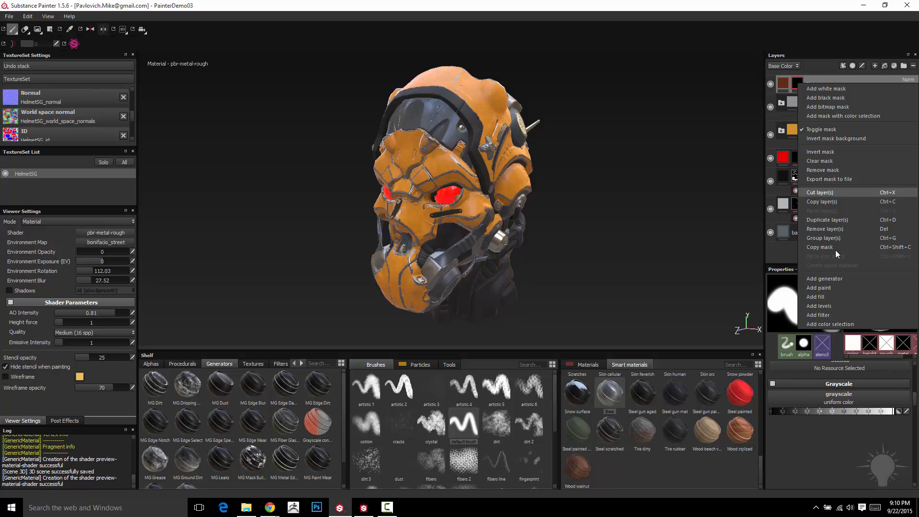
click(820, 297)
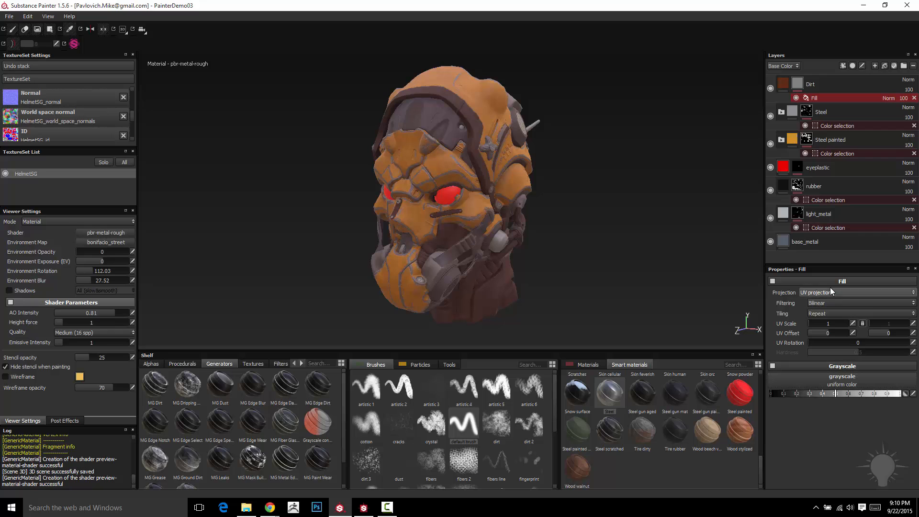
click(255, 364)
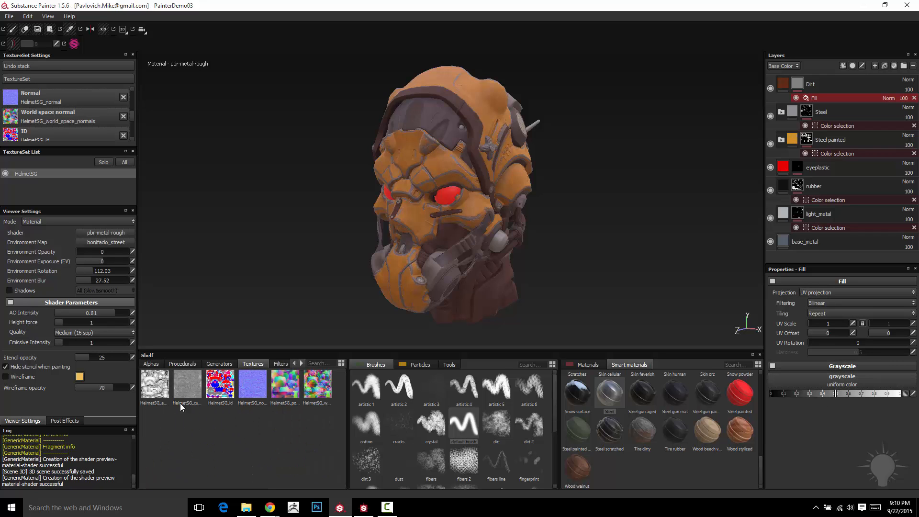
drag(187, 386, 840, 375)
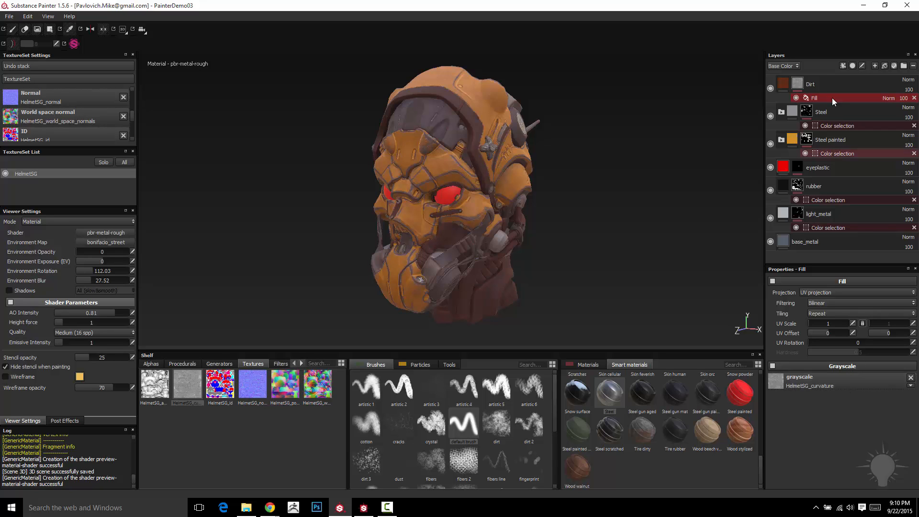
Add a Levels effect above the mask's fill and set its input black point to 0.411 and white point to 0.656.
click(844, 66)
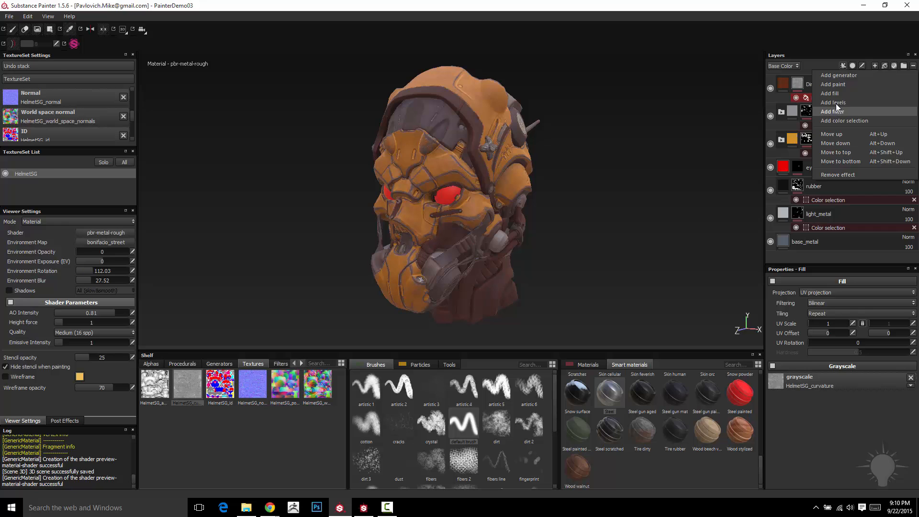
click(836, 104)
alt+right_drag(595, 158, 587, 181)
alt+middle_drag(587, 180, 648, 151)
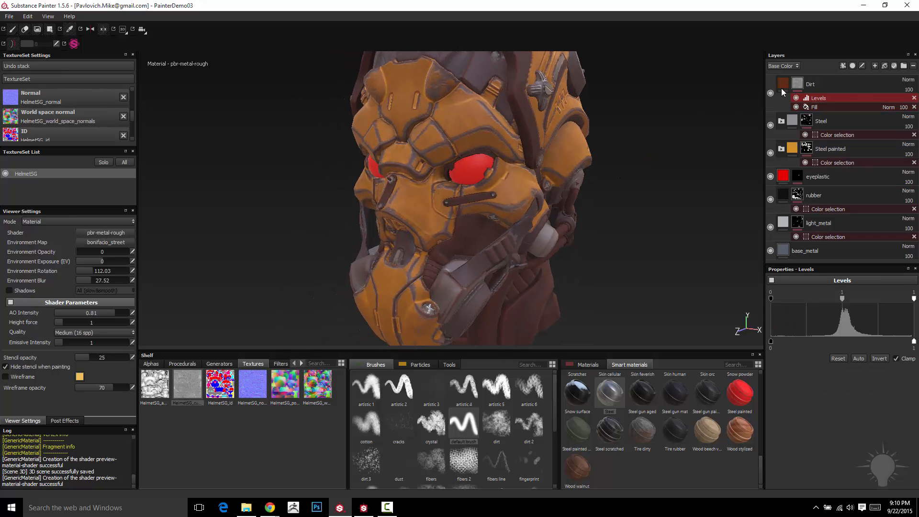
mouse_move(798, 84)
drag(914, 298, 865, 299)
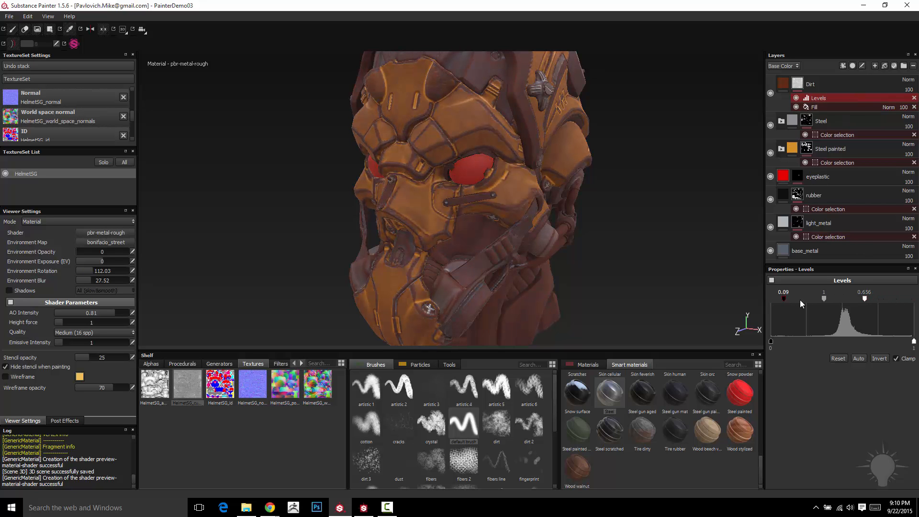
drag(800, 299, 830, 300)
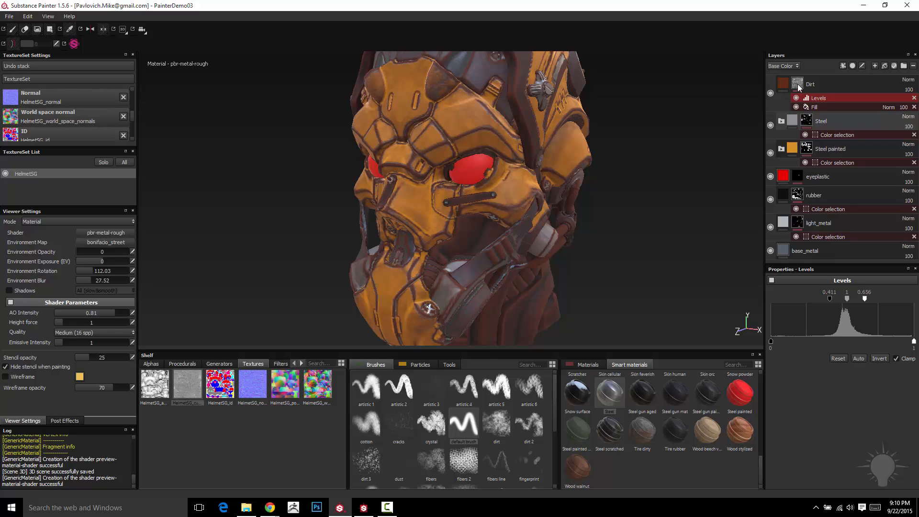
mouse_move(800, 86)
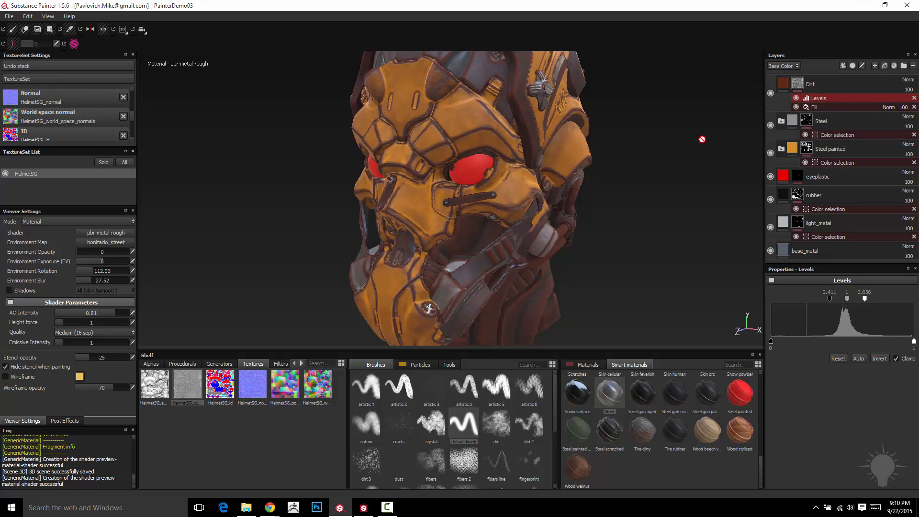
Add a second Levels effect to the Dirt layer's mask and toggle its inversion to compare the result on the helmet.
click(844, 65)
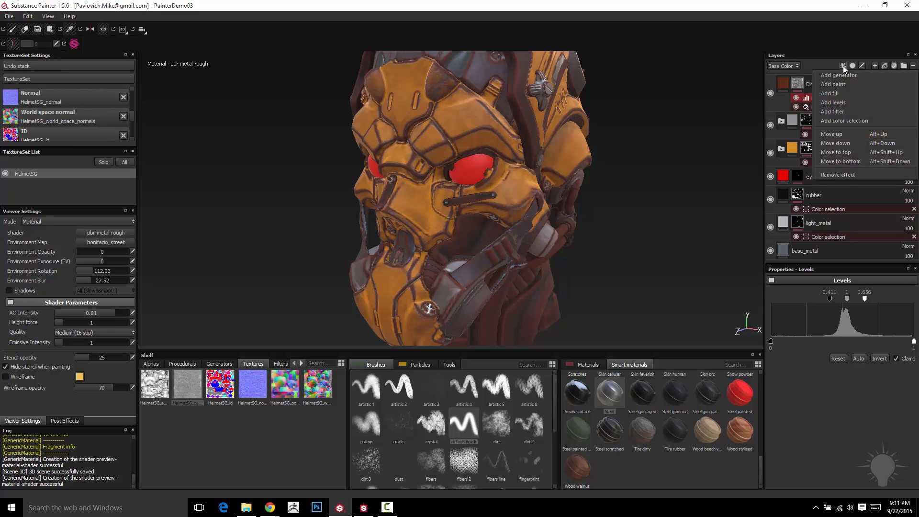
click(828, 129)
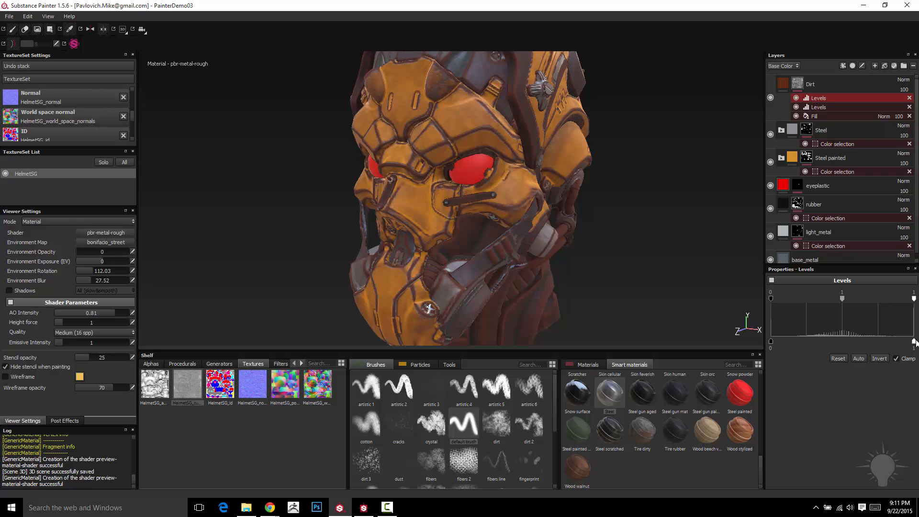
click(889, 359)
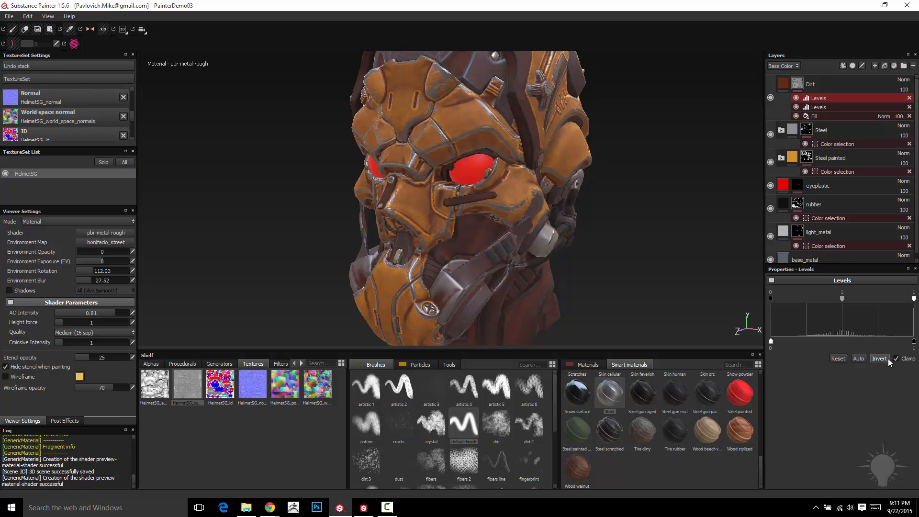
alt+drag(682, 209, 765, 119)
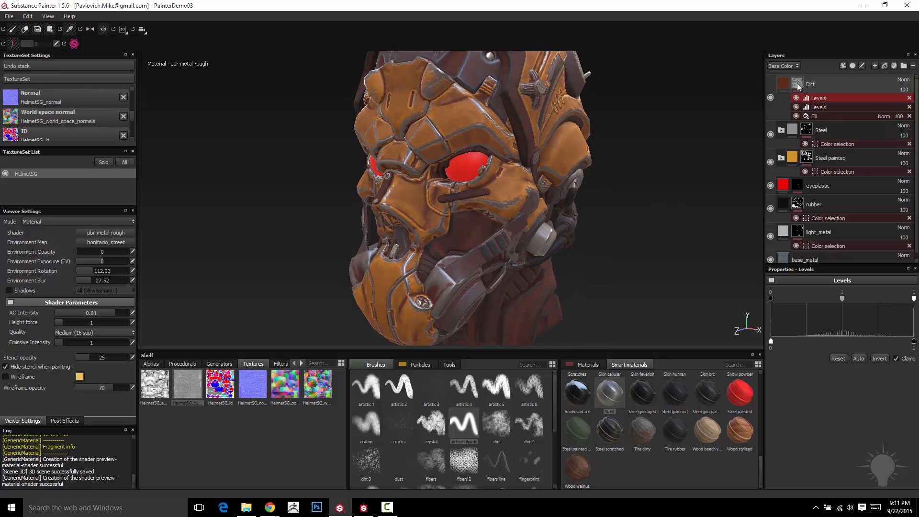
mouse_move(798, 86)
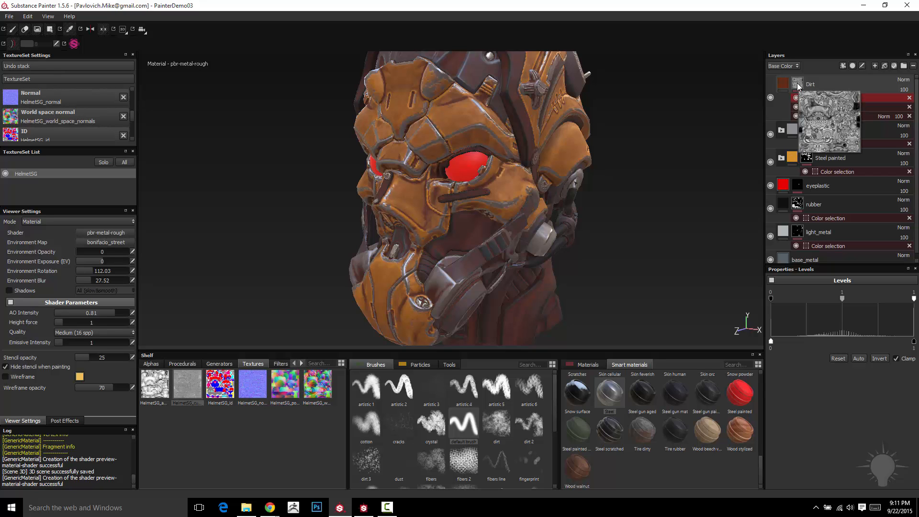
alt+drag(699, 158, 747, 211)
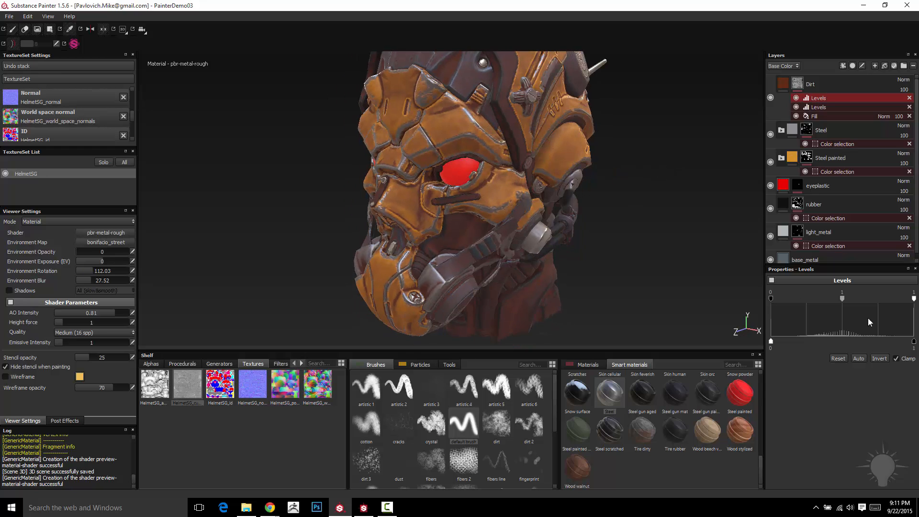
click(879, 360)
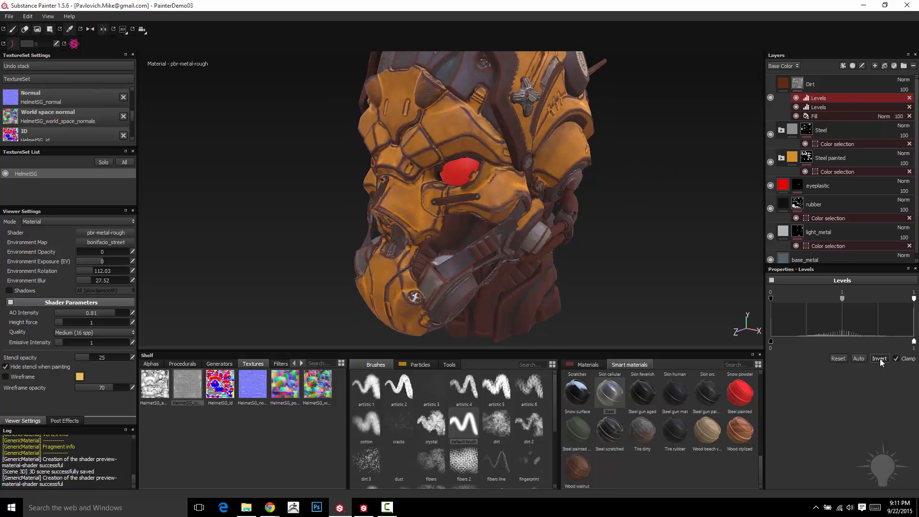
click(880, 359)
mouse_move(616, 208)
alt+mouse_down()
mouse_move(657, 199)
mouse_move(632, 225)
alt+mouse_up()
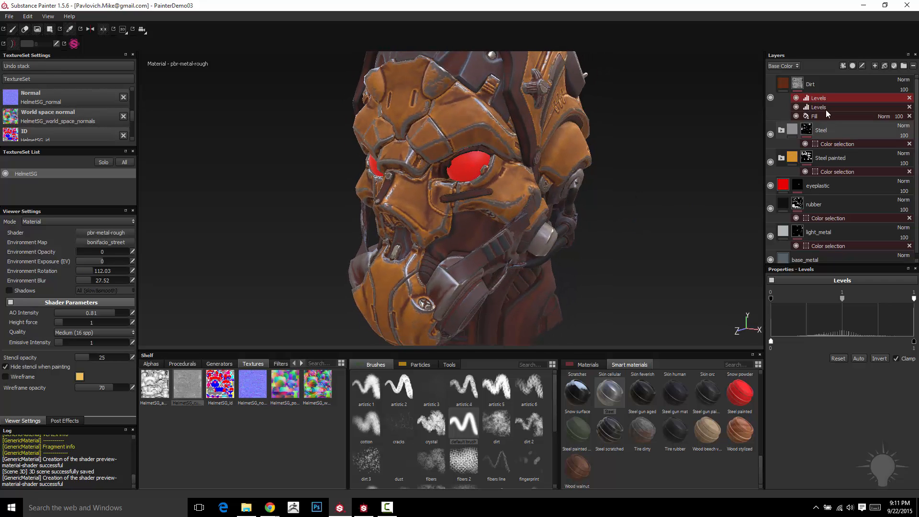
Delete the Dirt mask's Levels and fill effects, remove the mask, and give the layer a fresh black mask.
click(910, 98)
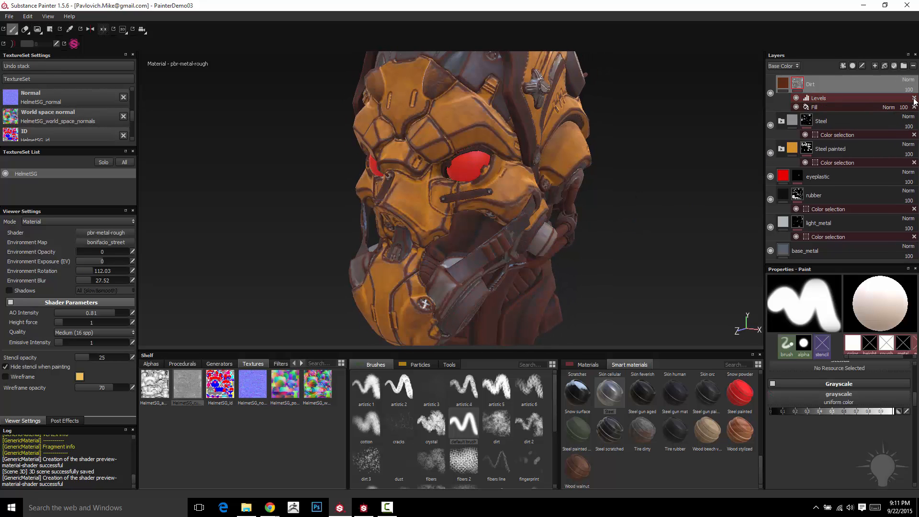
click(914, 98)
right_click(799, 84)
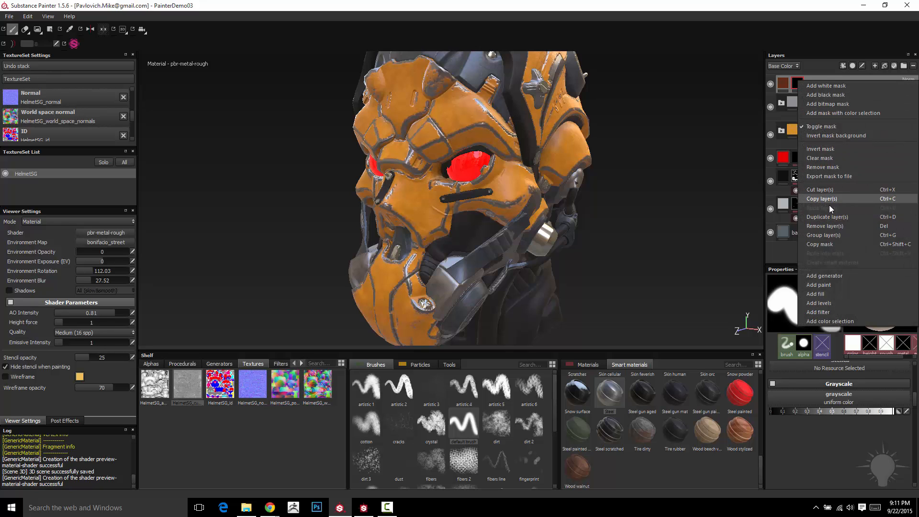
click(827, 168)
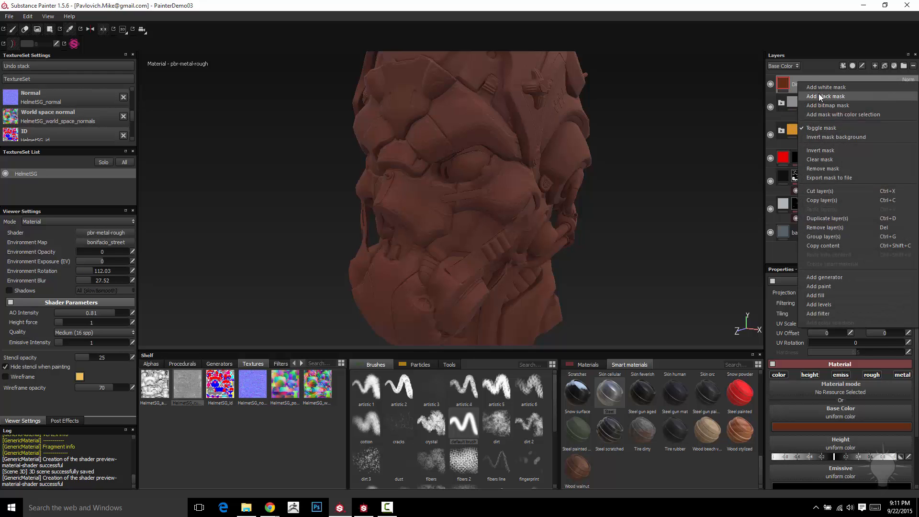
click(824, 96)
alt+drag(594, 184, 607, 179)
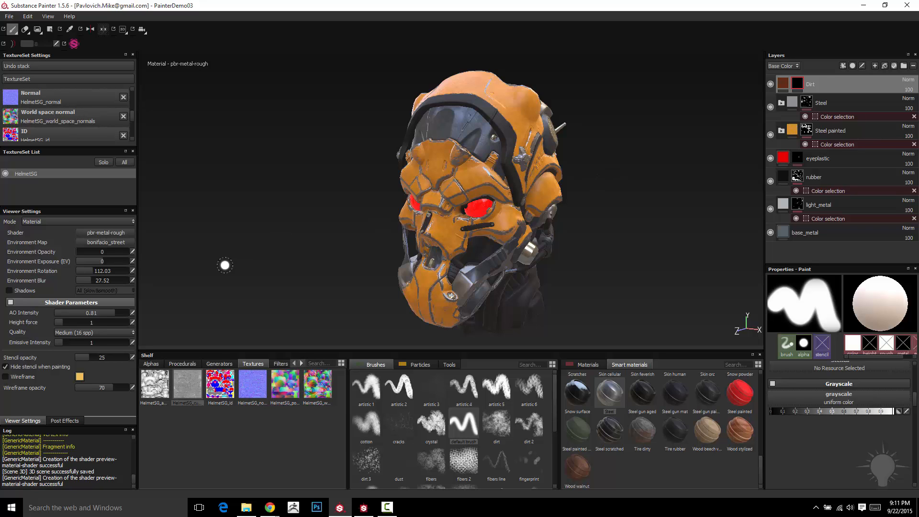
Add a generator effect to the Dirt layer's black mask and assign the MG Dirt generator to it.
click(214, 364)
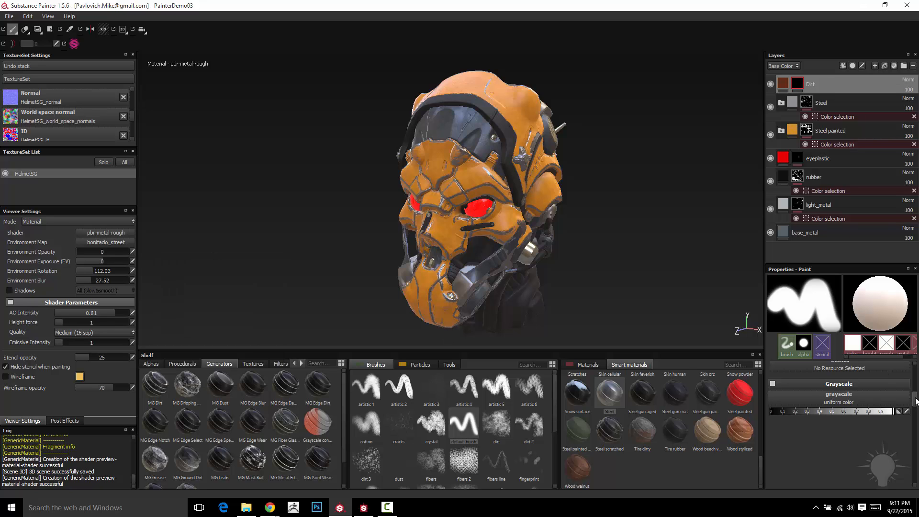
drag(915, 400, 917, 369)
click(796, 82)
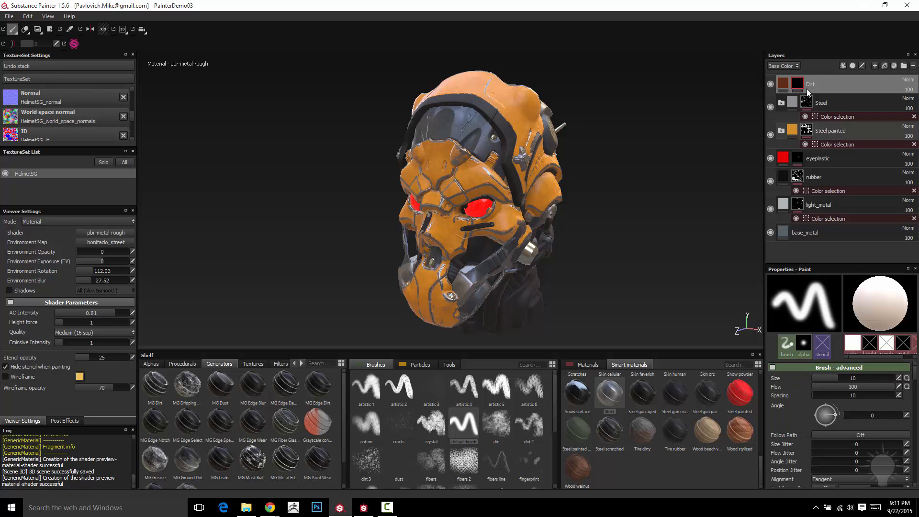
right_click(801, 82)
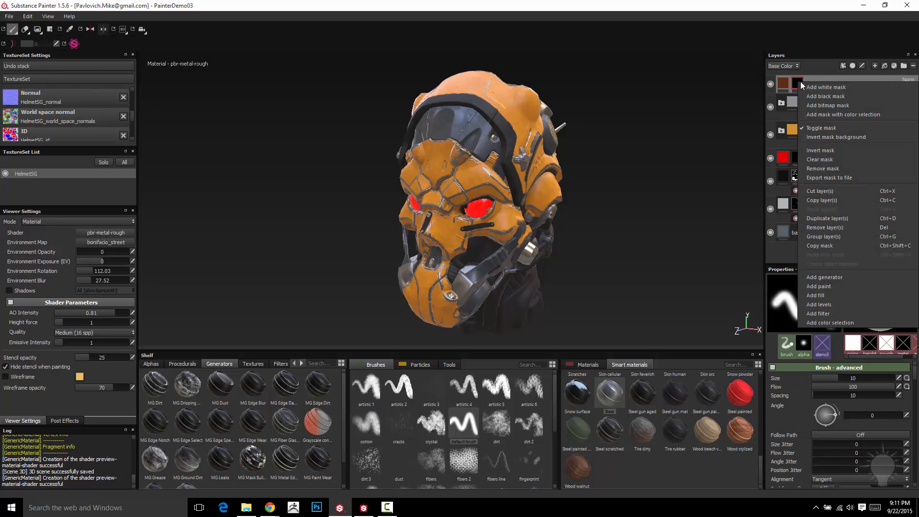
click(814, 277)
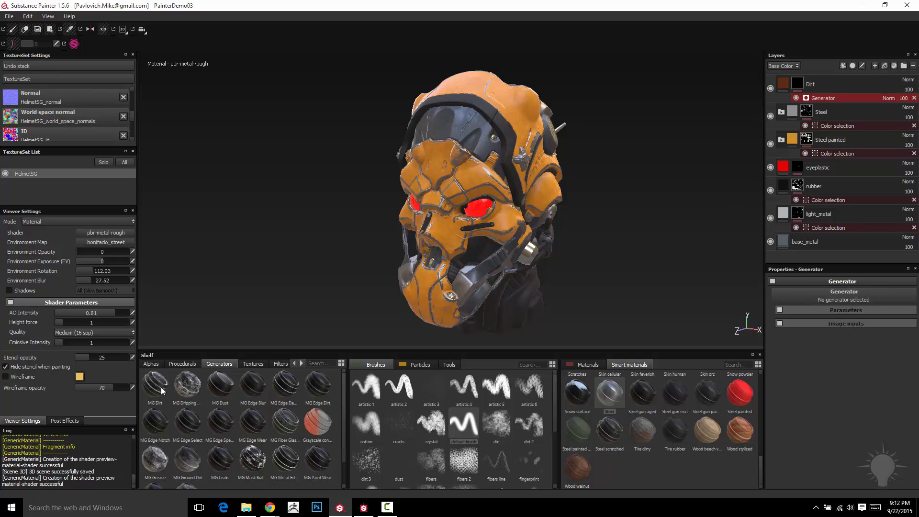
drag(156, 383, 855, 301)
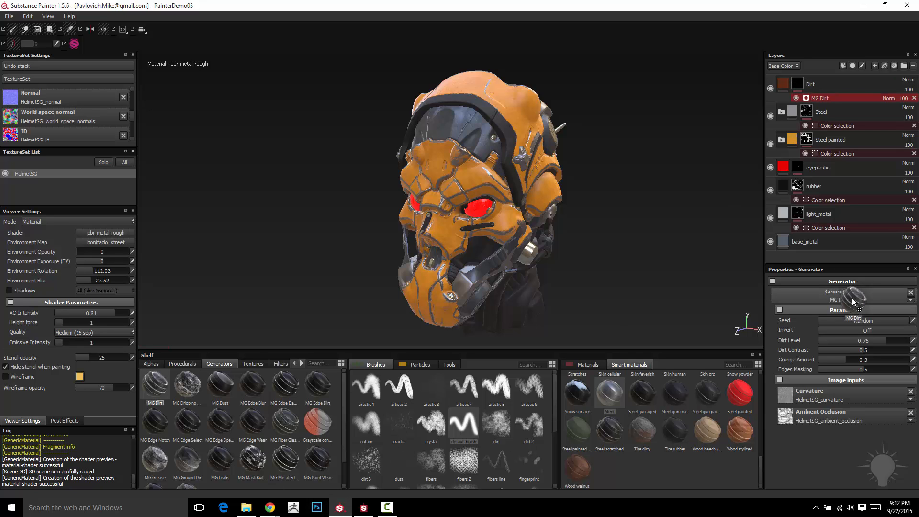
Clear the assigned generator, browse the available generators, and reassign MG Dirt to the mask's generator effect.
click(911, 292)
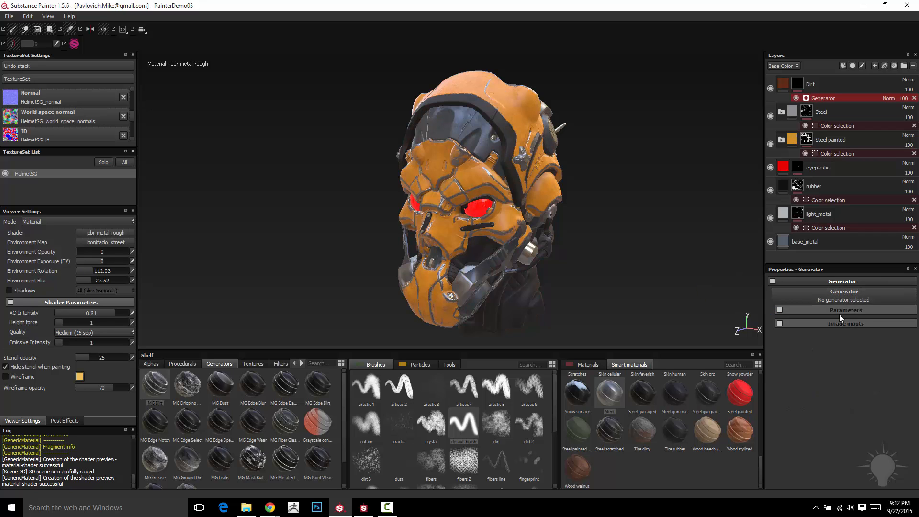
click(843, 296)
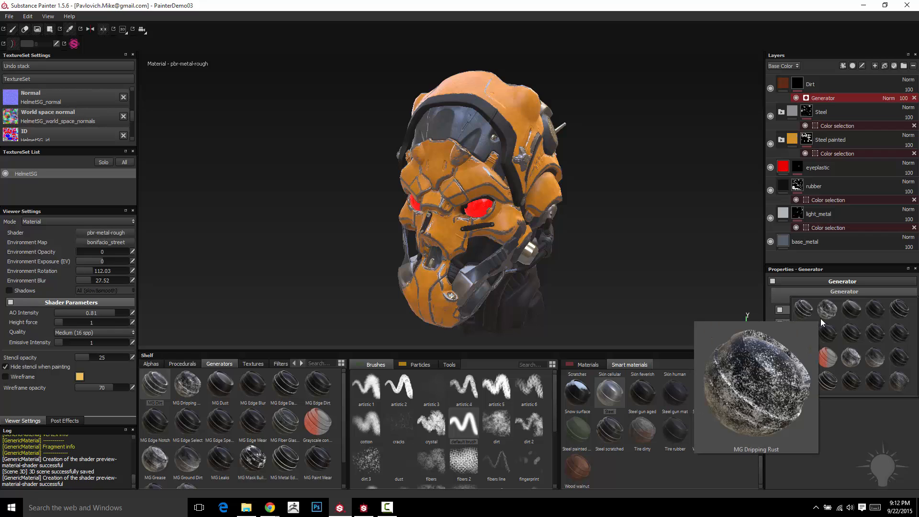
mouse_move(857, 367)
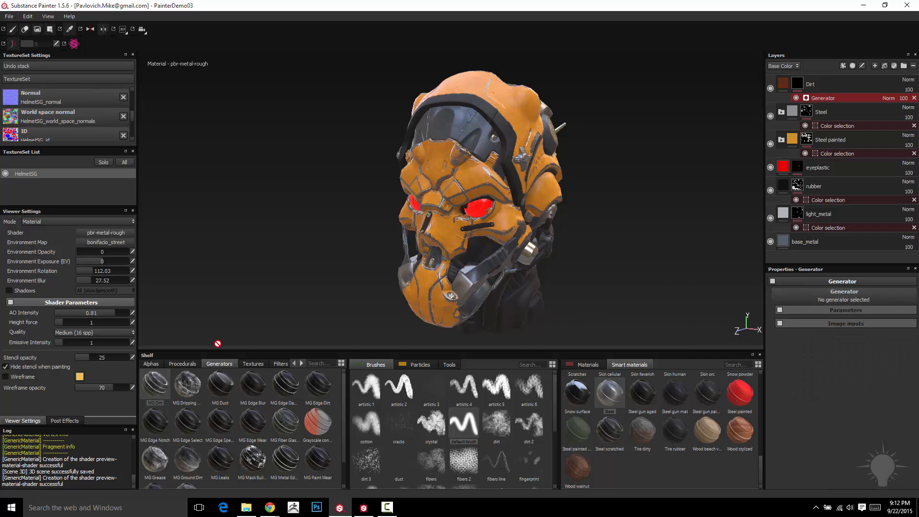
drag(157, 388, 841, 297)
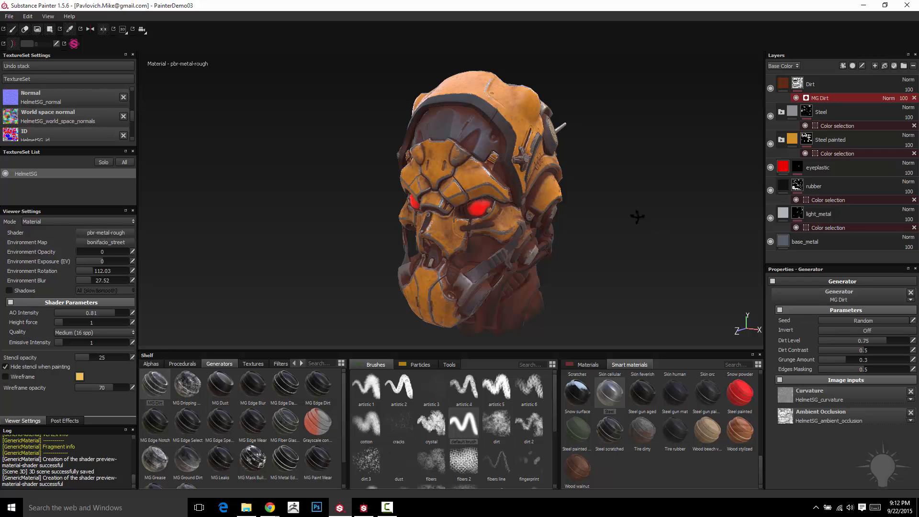
alt+drag(636, 216, 667, 225)
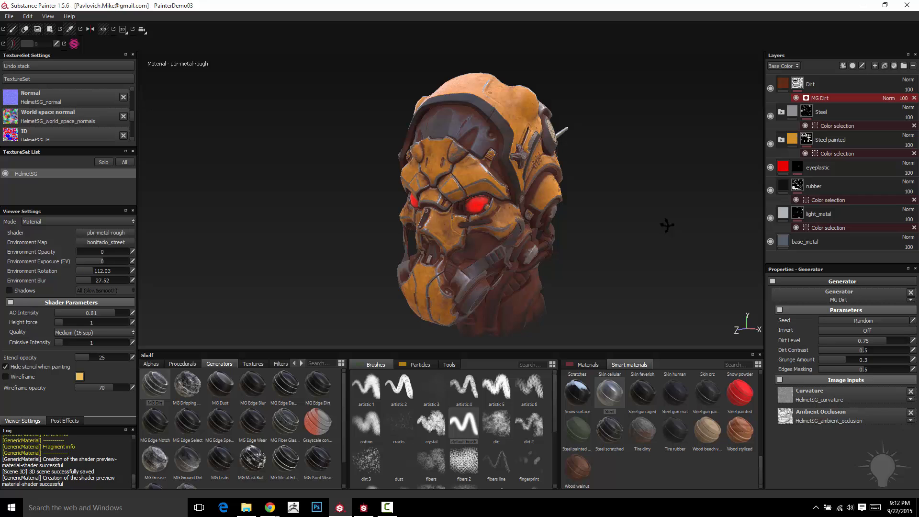
Examine the Dirt node's inputs in Substance Designer, and return to Substance Painter to check the texture set's ambient occlusion and curvature maps.
click(364, 508)
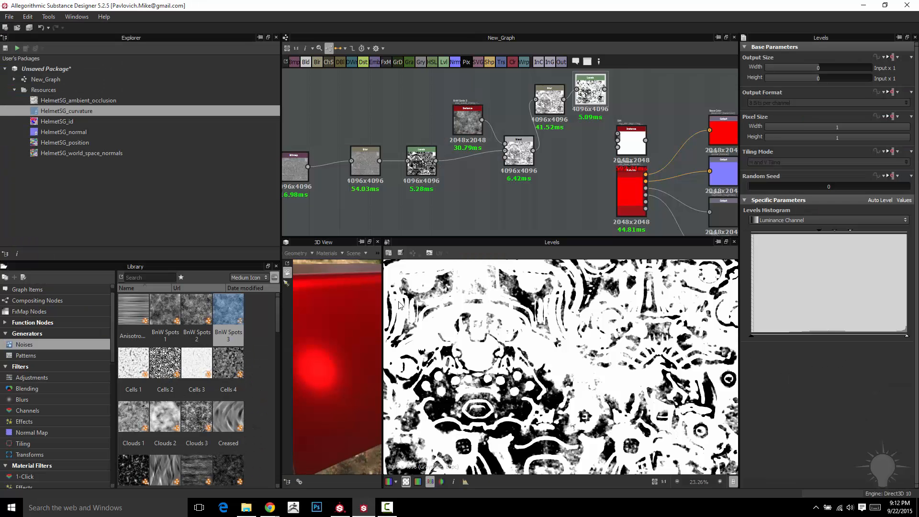
middle_drag(589, 122, 470, 124)
click(507, 137)
scroll(473, 137, up, 3)
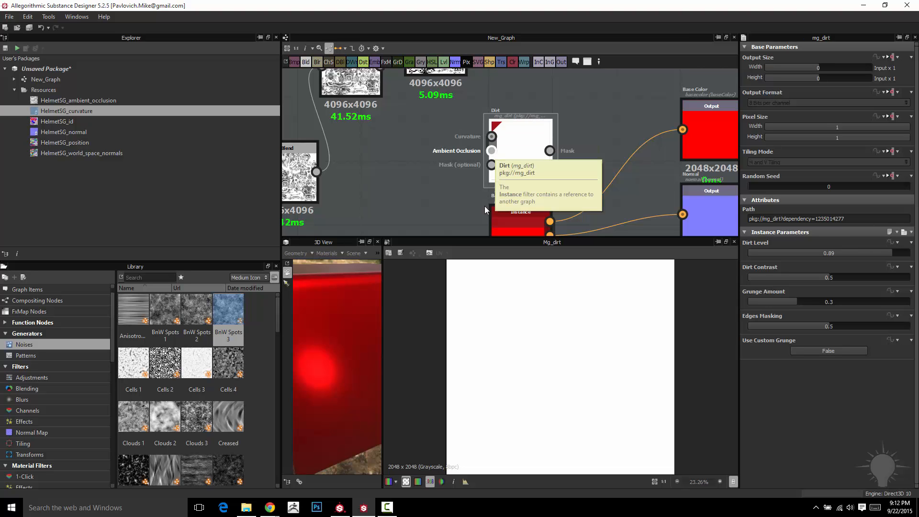
click(343, 511)
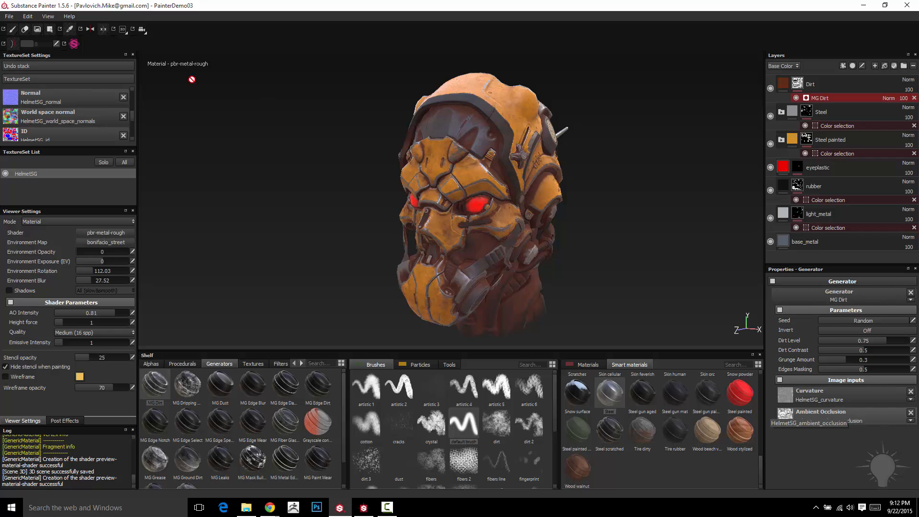
mouse_move(133, 117)
mouse_down()
mouse_move(134, 107)
mouse_move(132, 128)
mouse_up()
scroll(45, 120, down, 1)
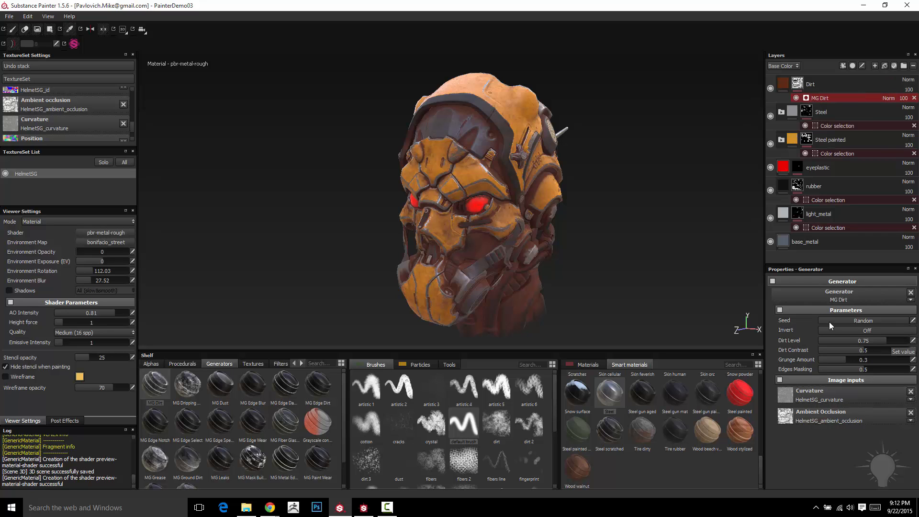
Toggle the MG Dirt generator's inversion on and off, and set Dirt Level to 0.6 and Dirt Contrast to 0.48.
click(860, 330)
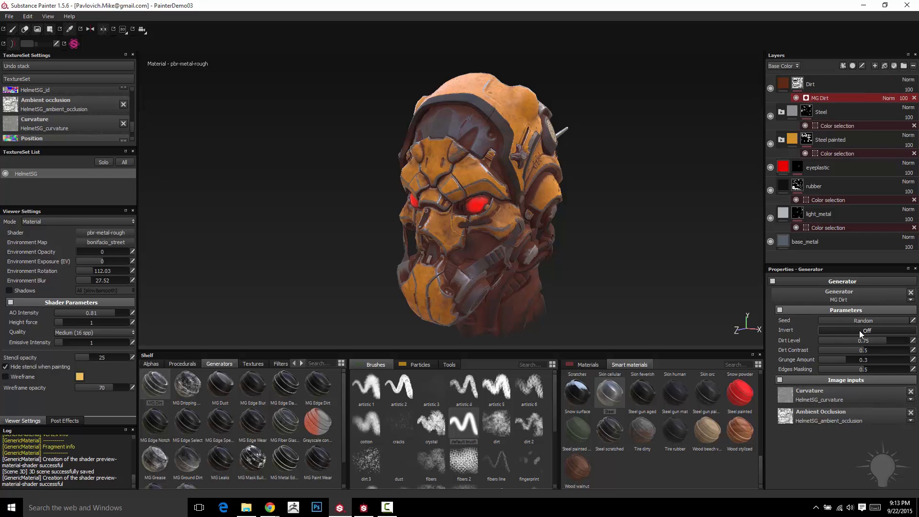
click(860, 330)
drag(882, 340, 846, 357)
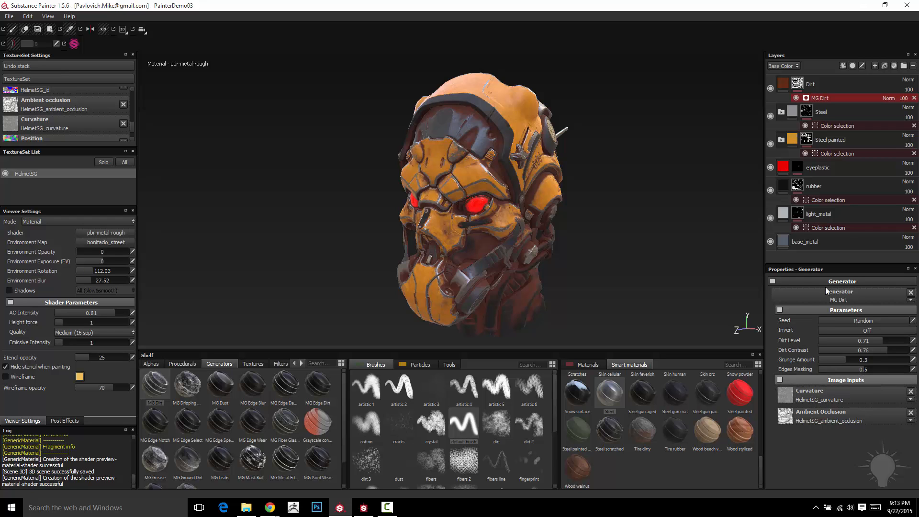
alt+drag(716, 185, 631, 185)
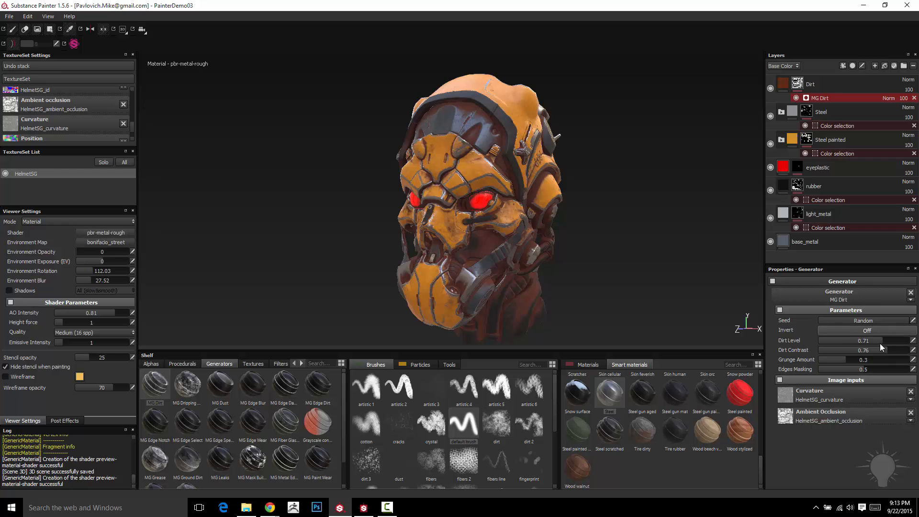
mouse_move(880, 340)
mouse_down()
mouse_move(863, 341)
mouse_move(873, 340)
mouse_move(866, 350)
mouse_up()
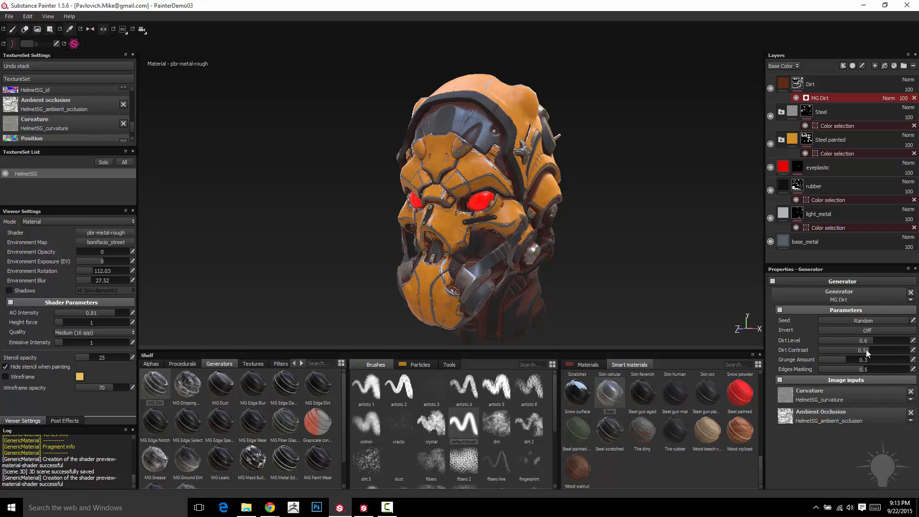
alt+drag(632, 219, 613, 269)
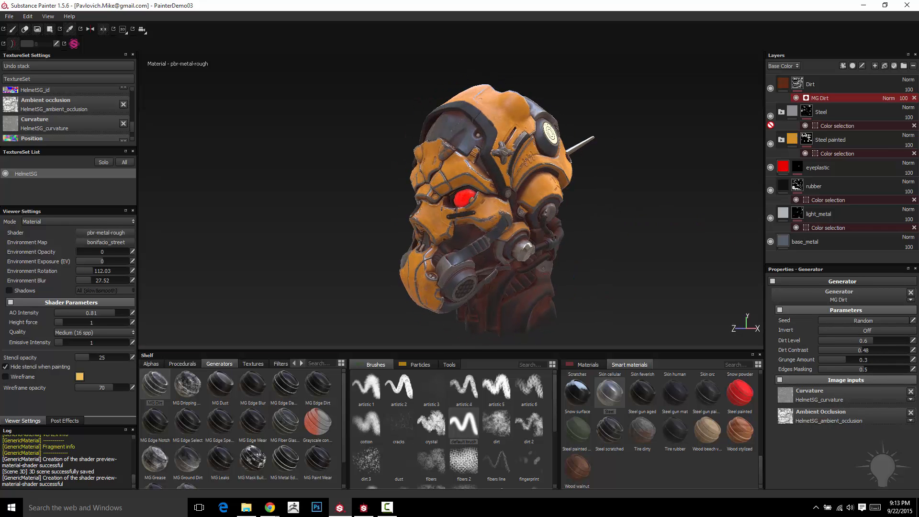
Change the Dirt fill layer's base color to a darker, less saturated brown.
click(785, 82)
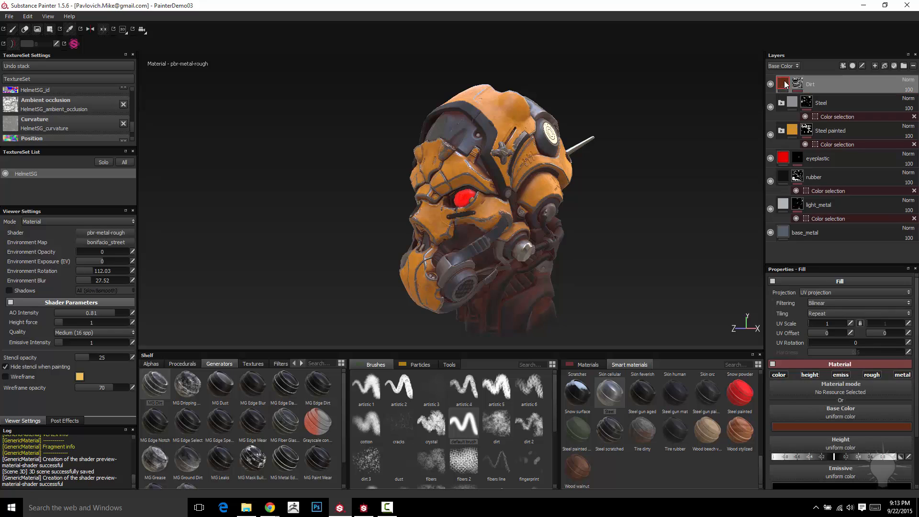
click(824, 433)
drag(772, 436, 773, 444)
drag(834, 459, 833, 455)
mouse_move(670, 207)
alt+mouse_down()
mouse_move(697, 205)
mouse_move(679, 194)
alt+mouse_up()
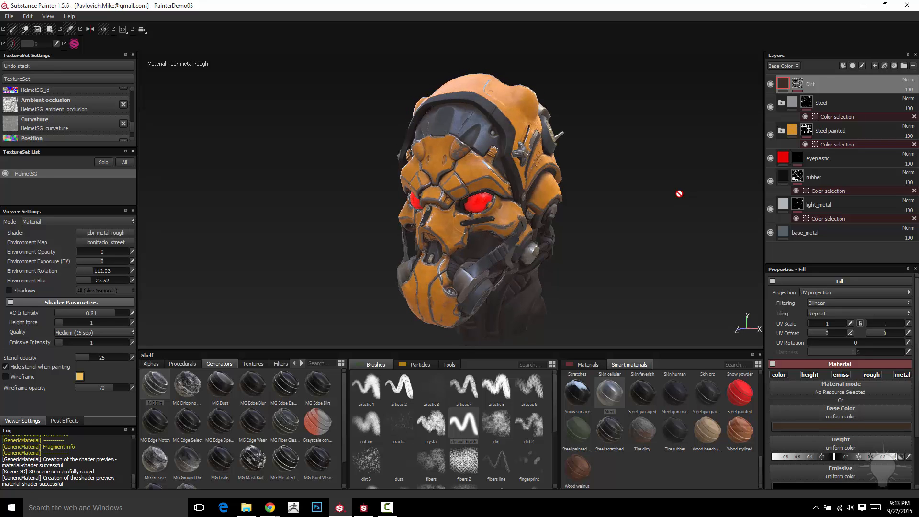
alt+drag(679, 193, 586, 148)
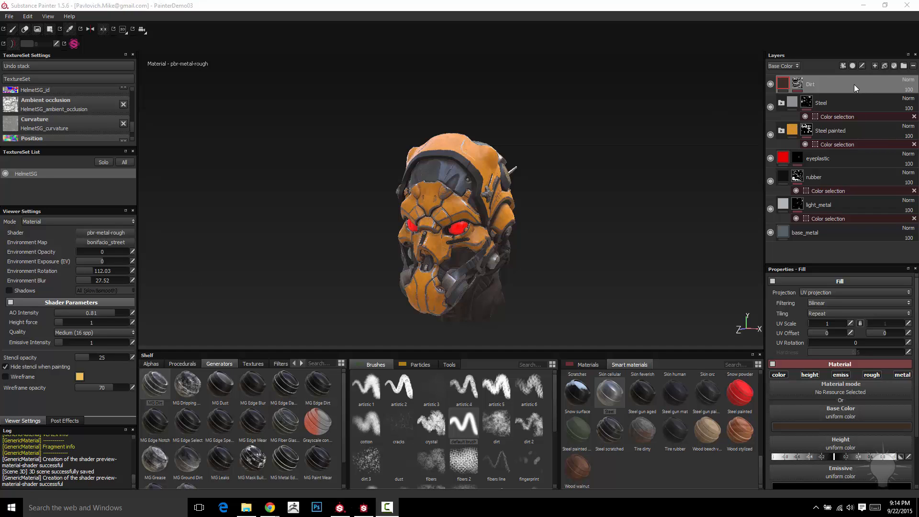
Add a folder to the layer stack, move all layers from Dirt through base_metal into it, and collapse it.
click(904, 66)
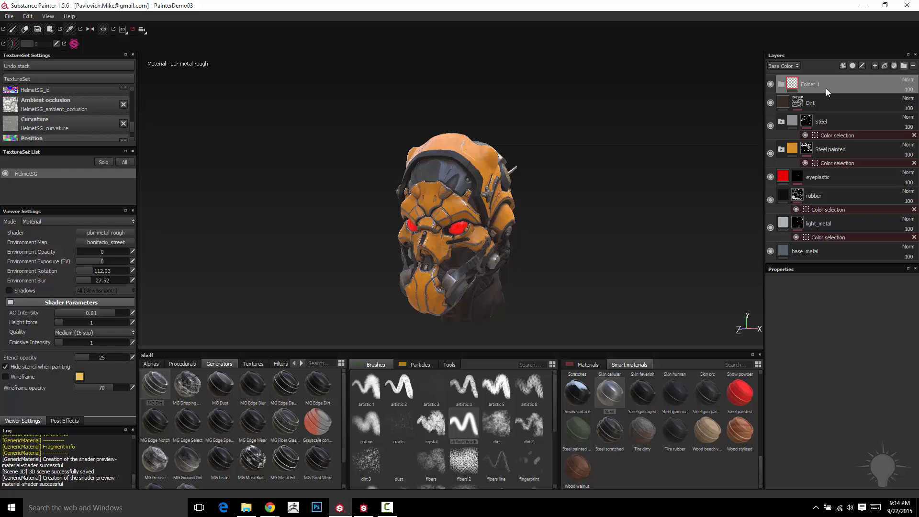
click(819, 105)
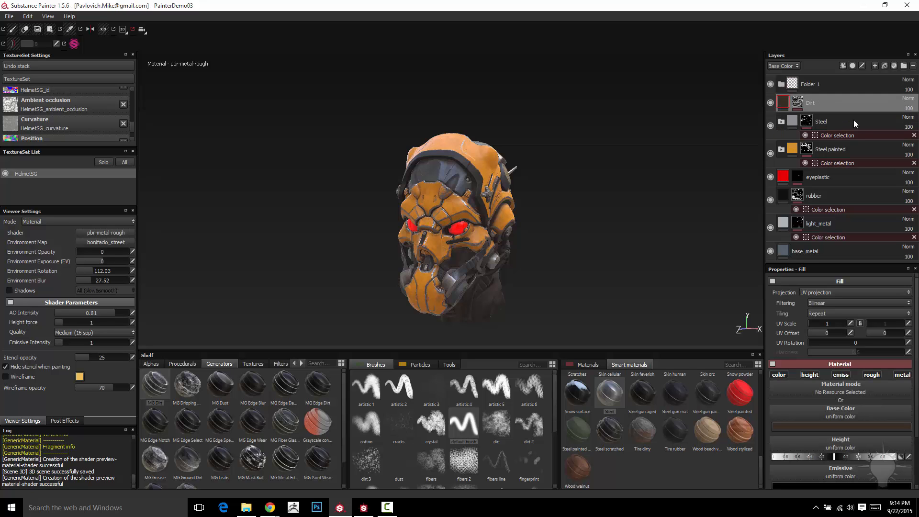
shift+click(826, 252)
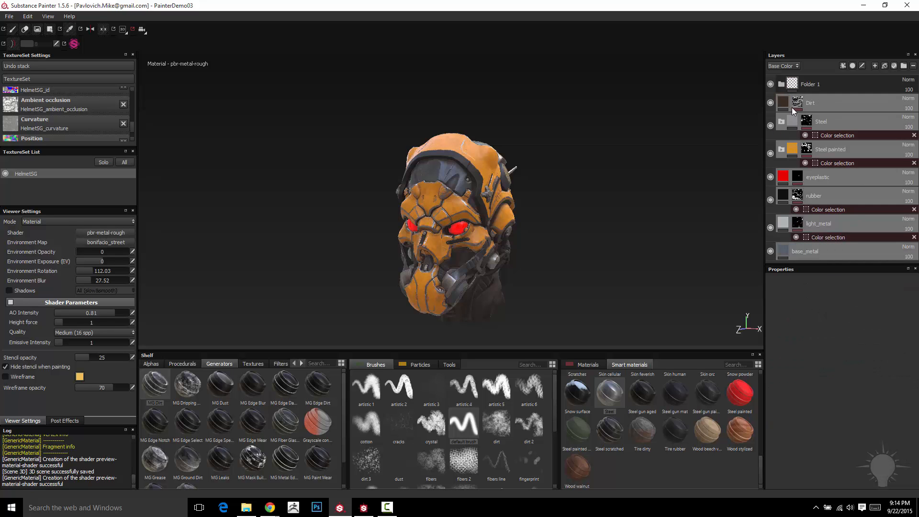
drag(787, 102, 806, 84)
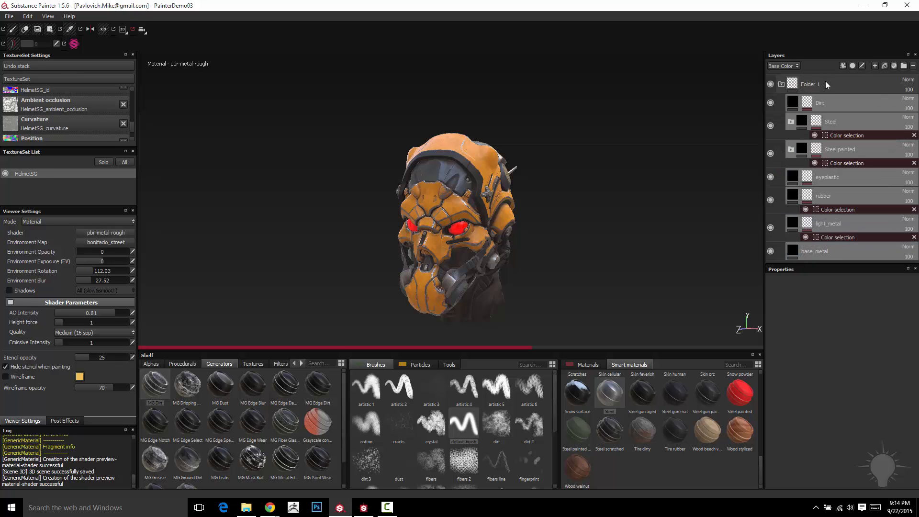
alt+drag(644, 156, 602, 156)
click(782, 84)
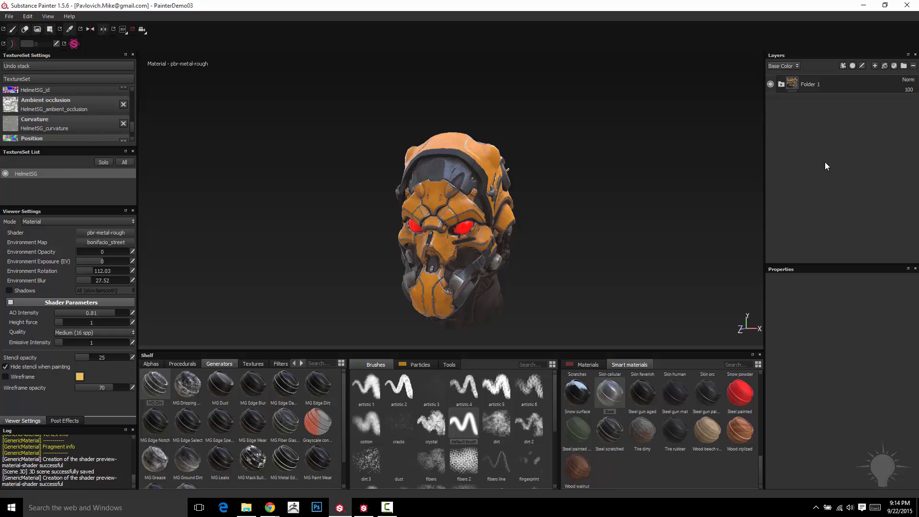
Rename the folder Demo_Helmet and create a smart material from it.
double_click(813, 85)
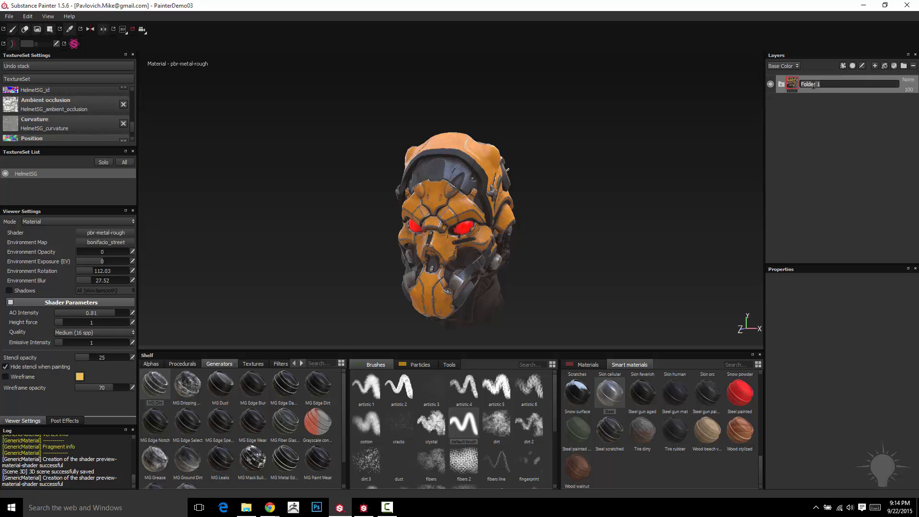
text(GDCF)
key(Return)
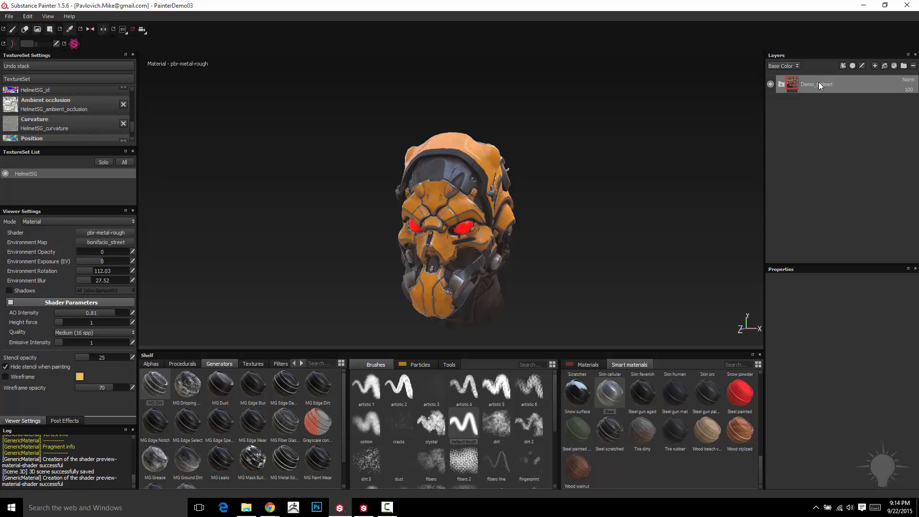
right_click(811, 82)
click(826, 265)
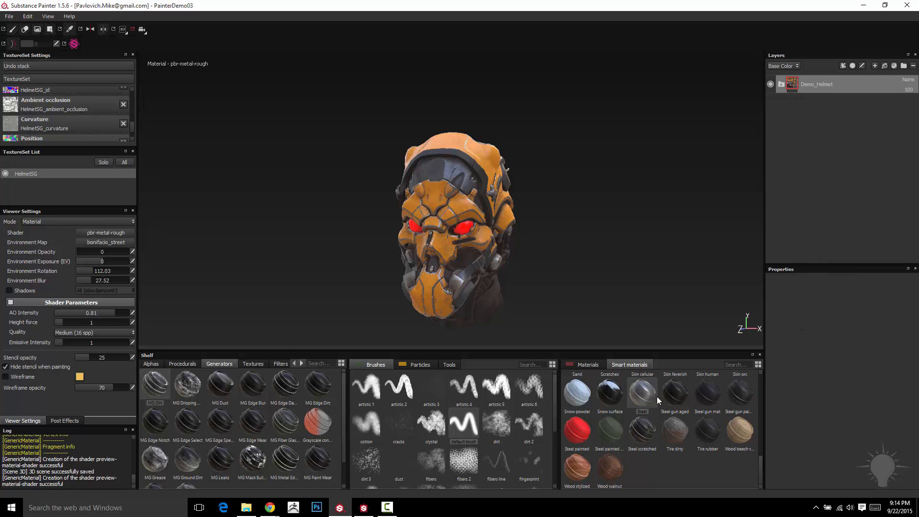
Locate the Demo_Helmet smart material in the shelf and save the project.
drag(762, 458, 762, 382)
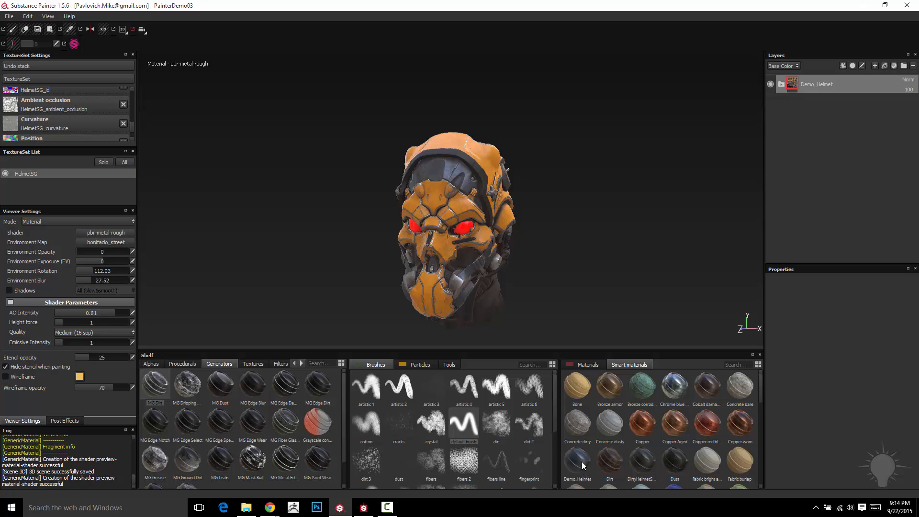
drag(582, 462, 206, 115)
click(9, 16)
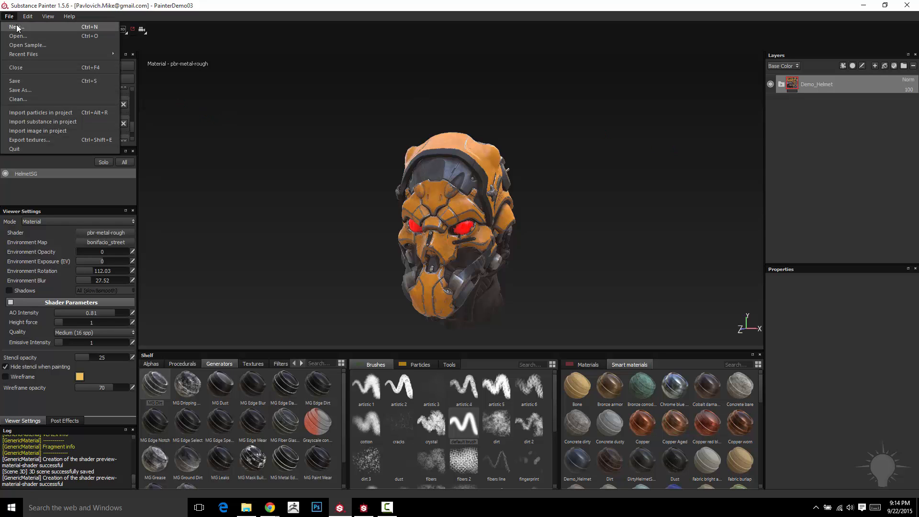
click(24, 80)
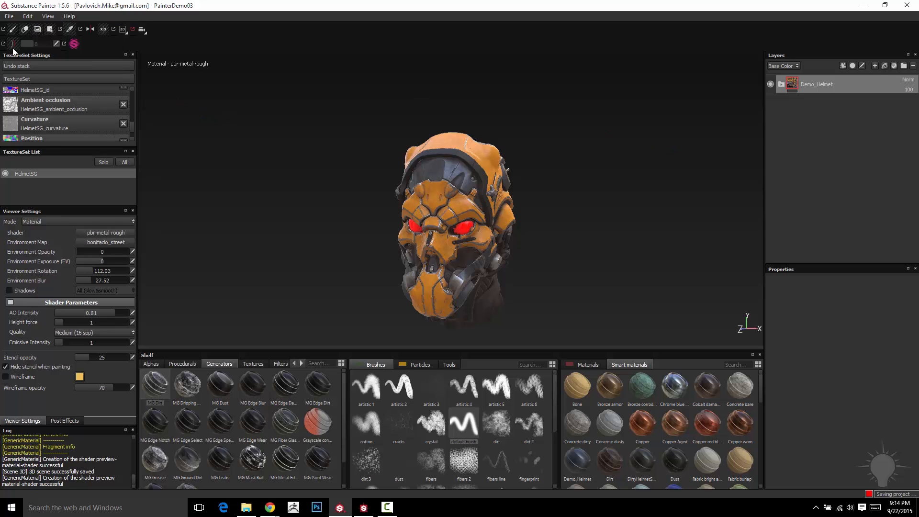
Close the saved helmet project.
click(11, 17)
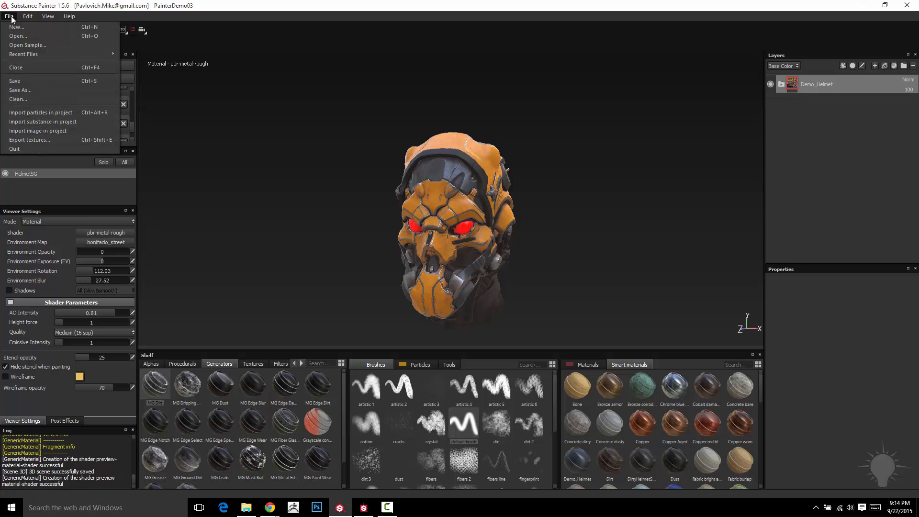
click(18, 72)
key(Return)
key(ctrl+o)
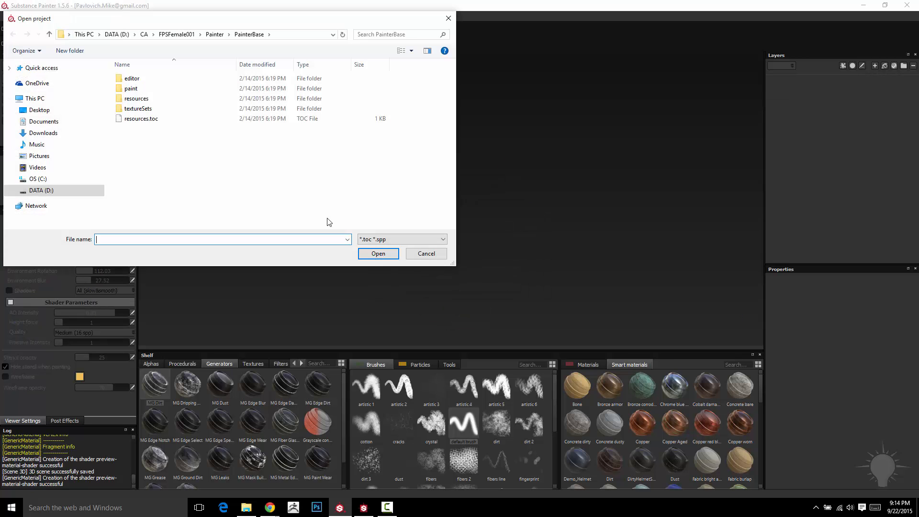
click(426, 254)
Start a new project and choose UpperBody.obj from the GDC_FemalePainterDemo upperbody folder as its mesh.
click(8, 16)
click(19, 27)
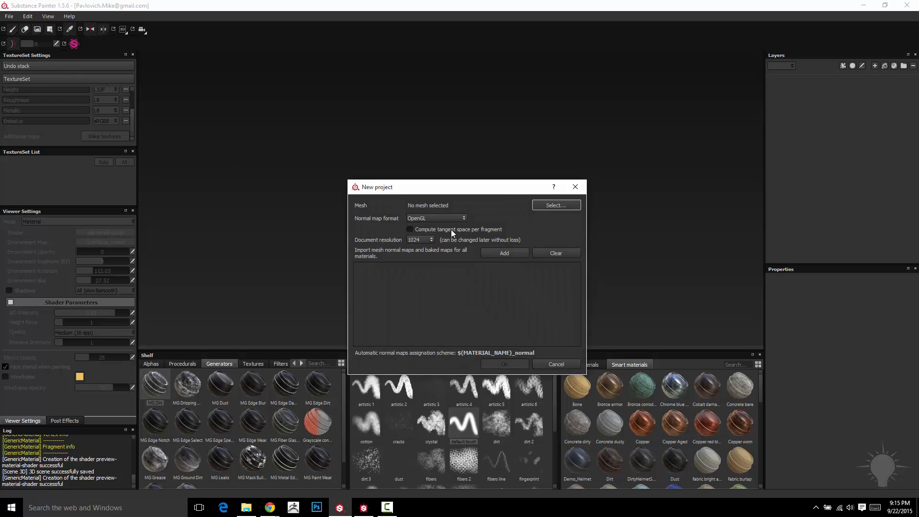
click(539, 205)
click(525, 219)
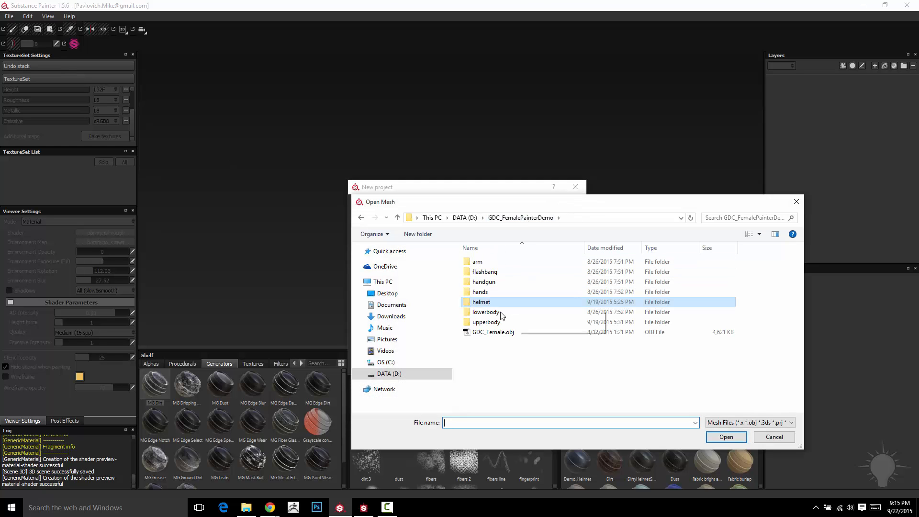
double_click(479, 302)
double_click(482, 279)
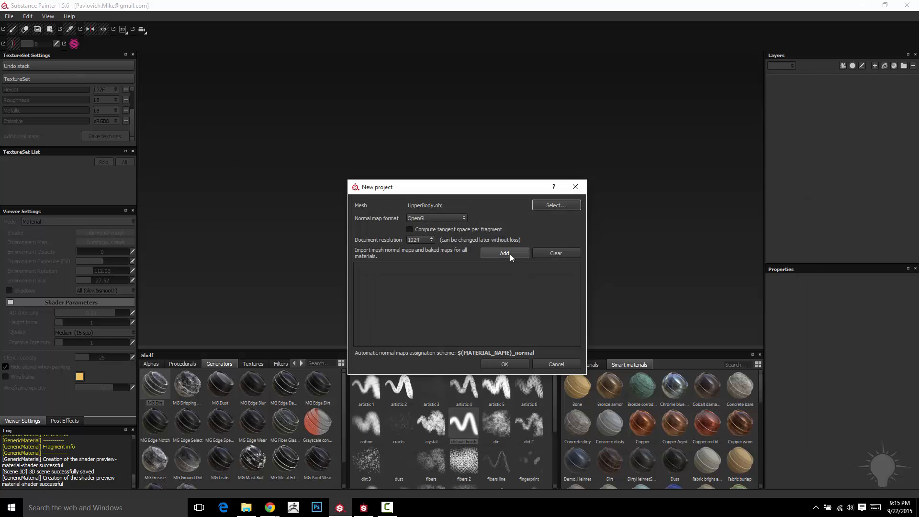
Import the ambient occlusion, curvature, id, normal, position and world space normals maps for UpperBodySG, and create the project.
click(509, 254)
click(486, 278)
shift+click(771, 278)
click(726, 436)
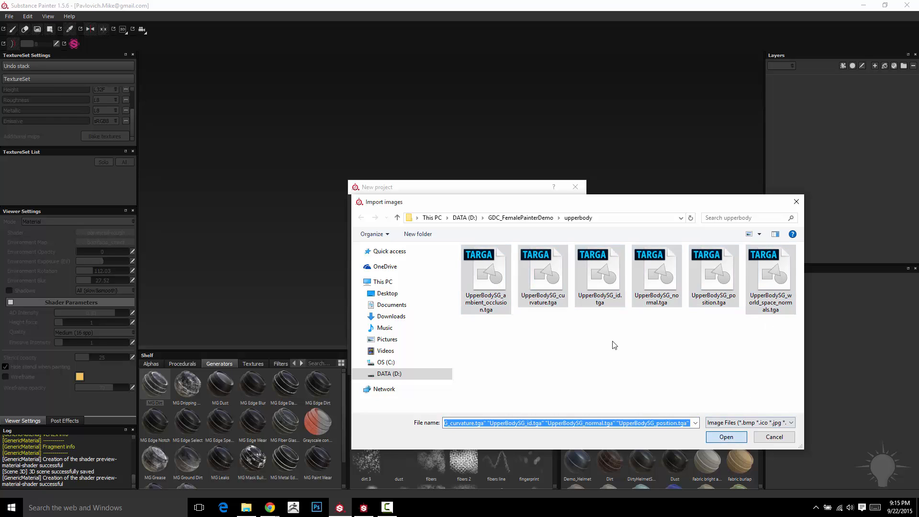
click(509, 362)
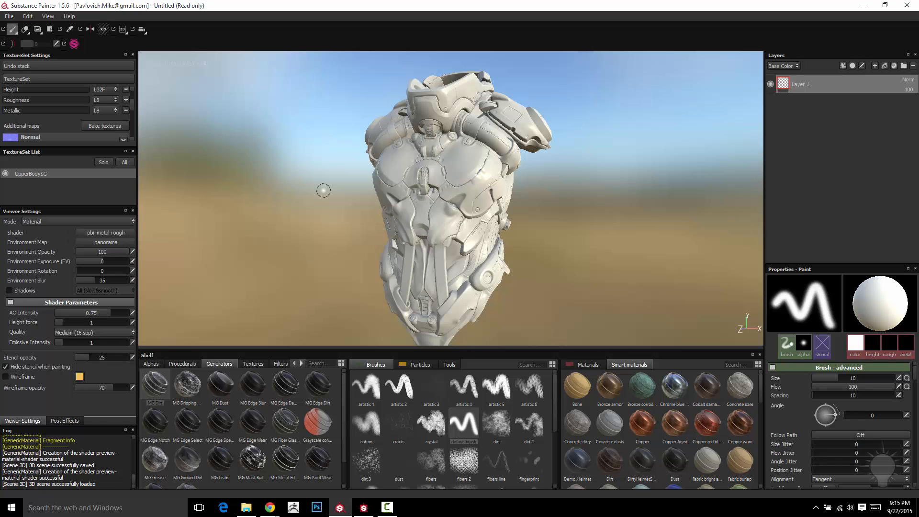
Add the Demo_Helmet smart material to the upper body's layer stack.
alt+drag(323, 190, 301, 203)
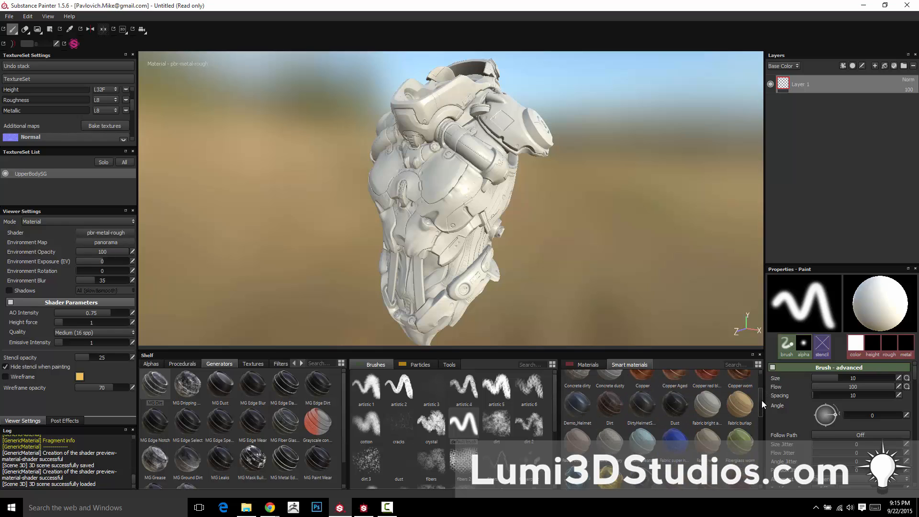
scroll(763, 400, down, 1)
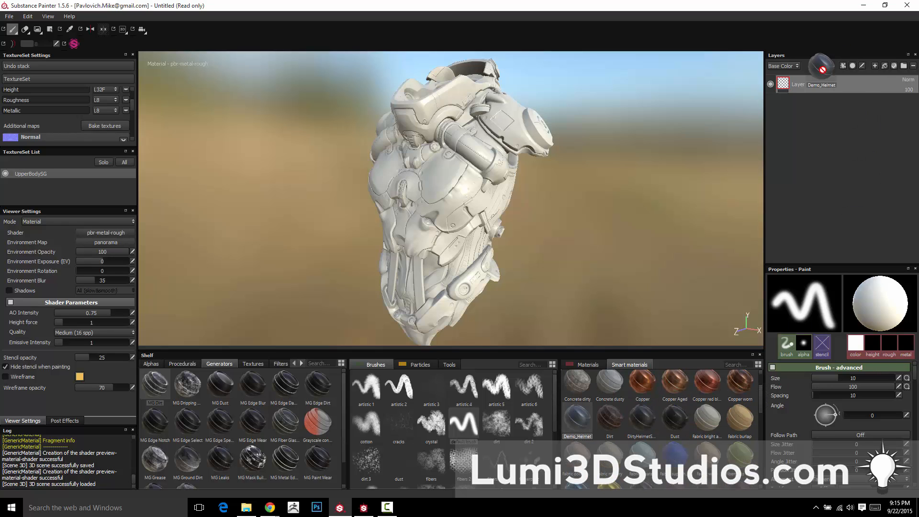